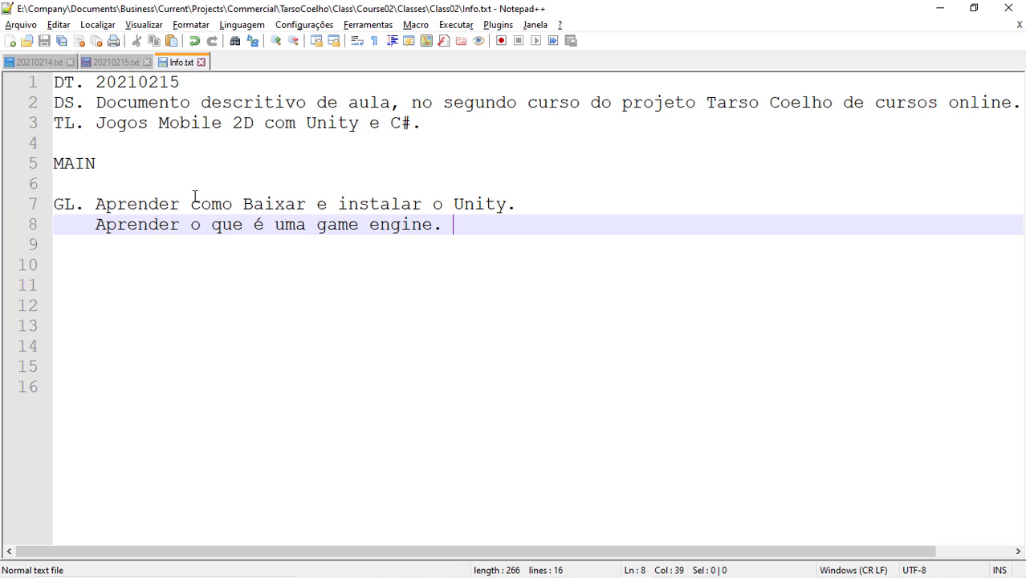
Step: Start a new unindented line below the goals, leaving a blank separator line
{"action": "key", "text": "Return"}
{"action": "key", "text": "Return"}
{"action": "key", "text": "BackSpace"}
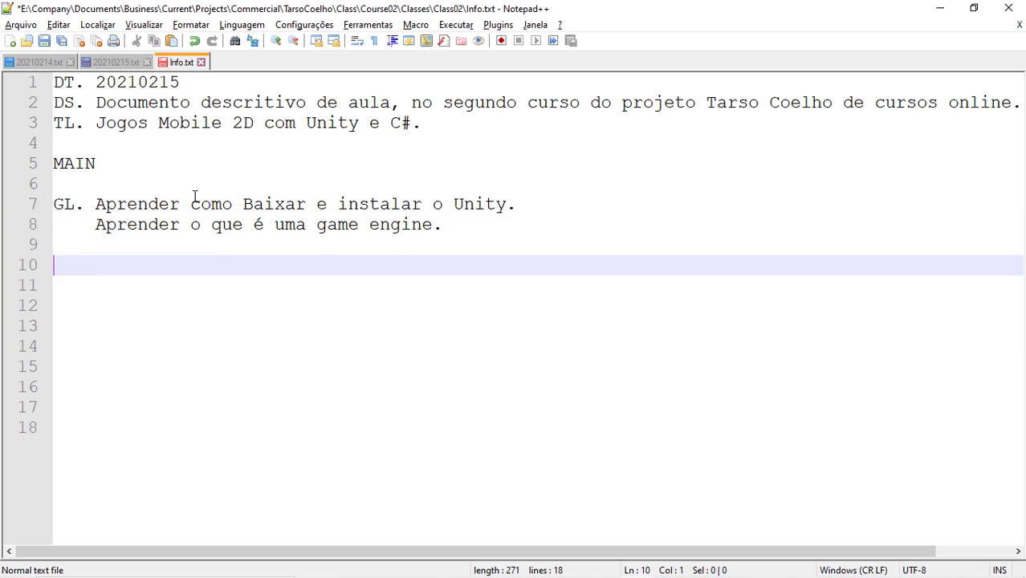
{"action": "key", "text": "Tab"}
{"action": "key", "text": "BackSpace"}
Step: Type 'Programa capaz de facilitar o trabalho do desenvolvedor de jogos.' and open an empty line above it
{"action": "type", "text": "Programa capaz de"}
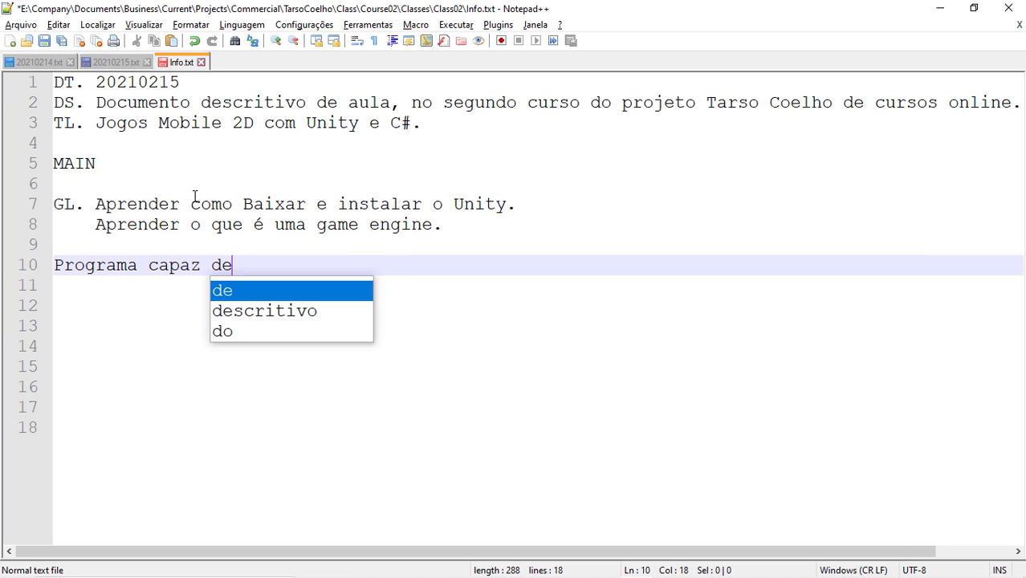
{"action": "type", "text": " facilitar o trabla"}
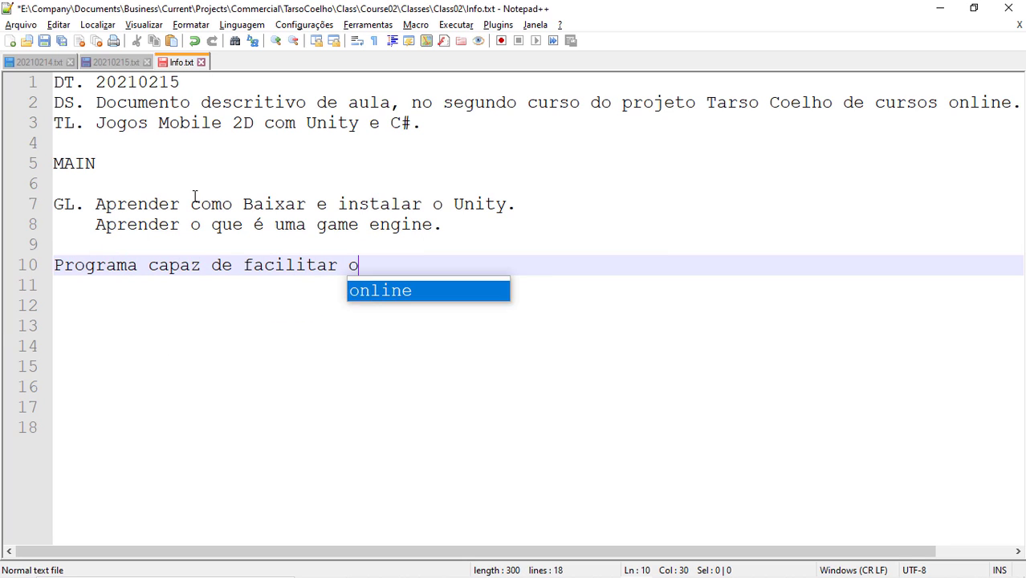
{"action": "key", "text": "BackSpace"}
{"action": "key", "text": "BackSpace"}
{"action": "type", "text": "al"}
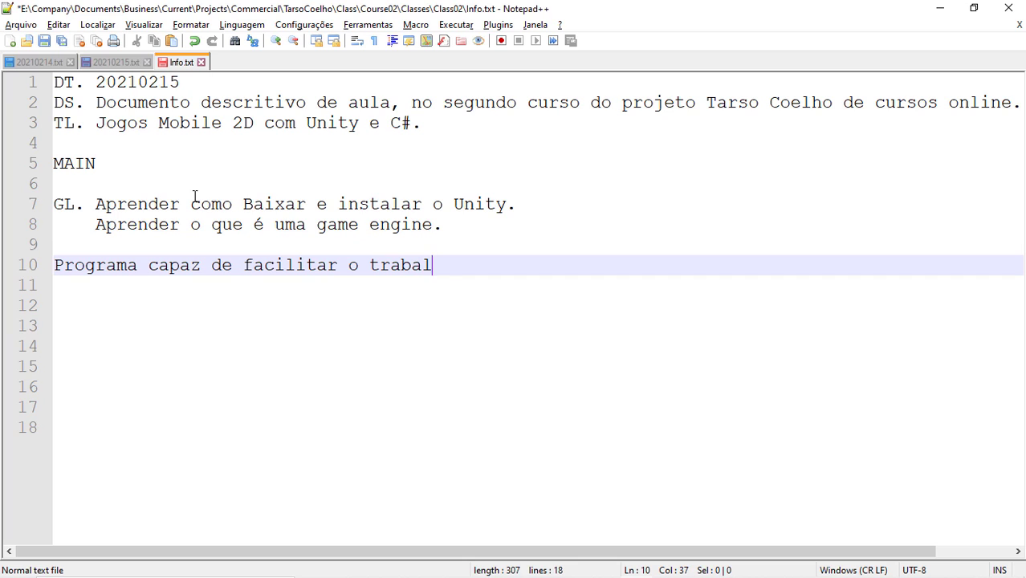
{"action": "type", "text": "ho do desenvolvedorr"}
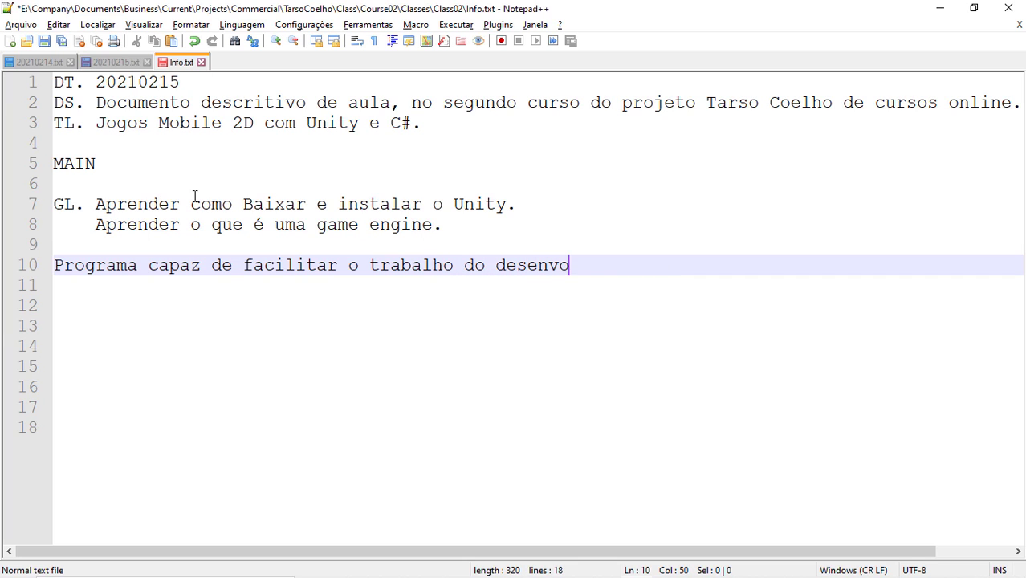
{"action": "key", "text": "BackSpace"}
{"action": "key", "text": "BackSpace"}
{"action": "type", "text": "r de jogos."}
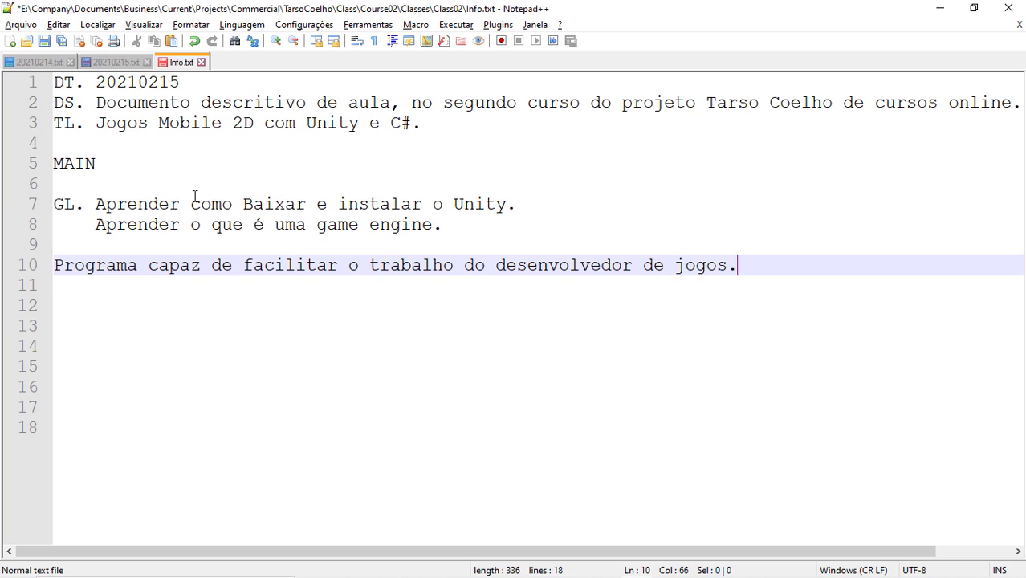
{"action": "key", "text": "Home"}
{"action": "key", "text": "Return"}
{"action": "key", "text": "Up"}
{"action": "key", "text": "Up"}
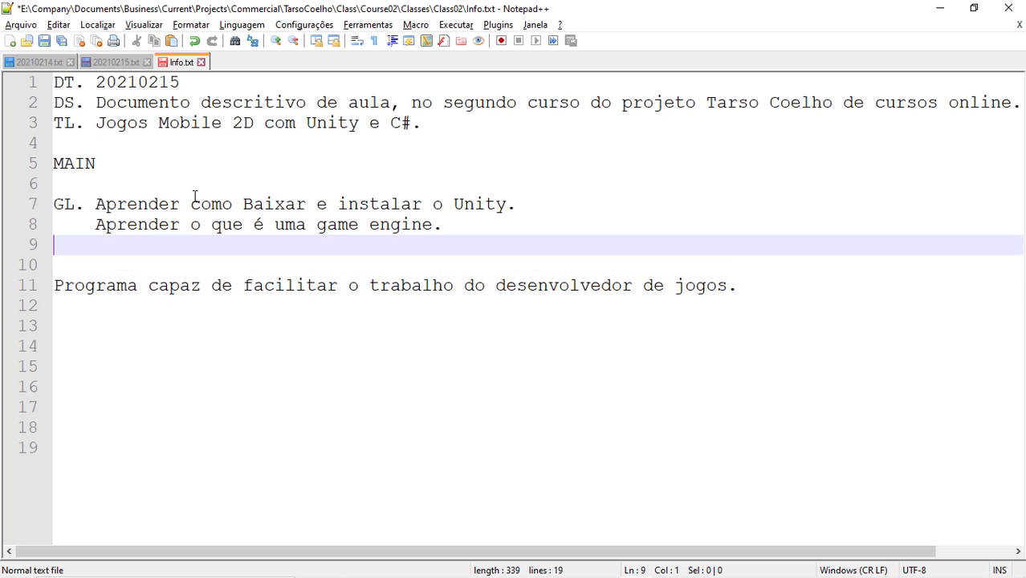
Step: Type the heading 'Game Engine' on the empty line above the definition sentence
{"action": "key", "text": "Return"}
{"action": "type", "text": "Game "}
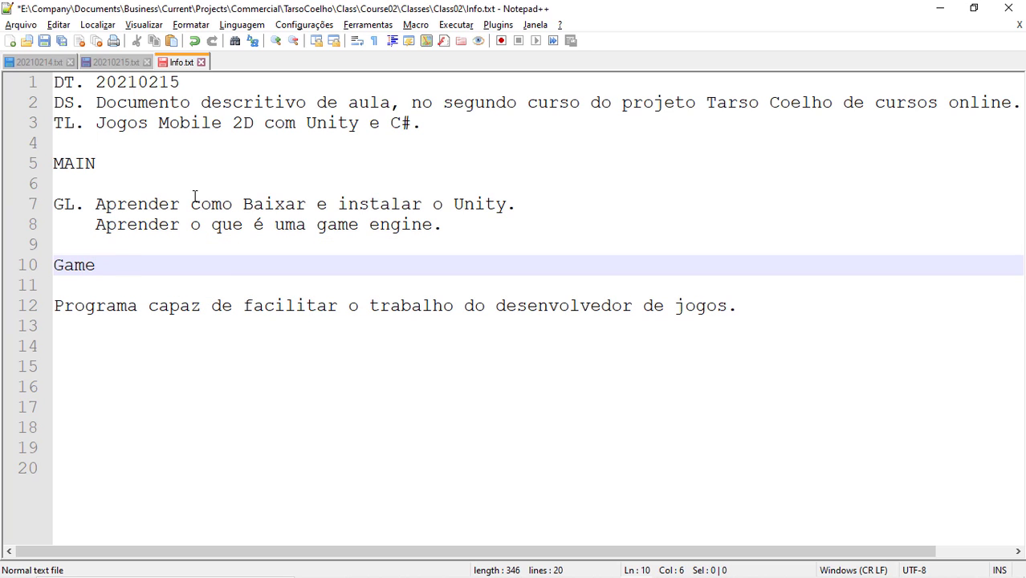
{"action": "type", "text": "Eng"}
{"action": "key", "text": "BackSpace"}
{"action": "type", "text": "ngine"}
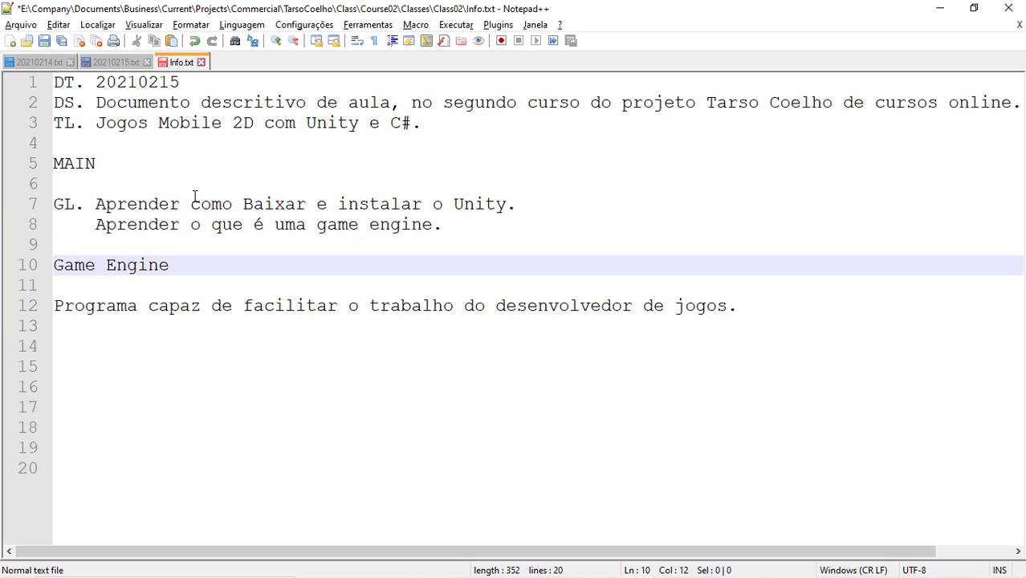
{"action": "key", "text": "Down"}
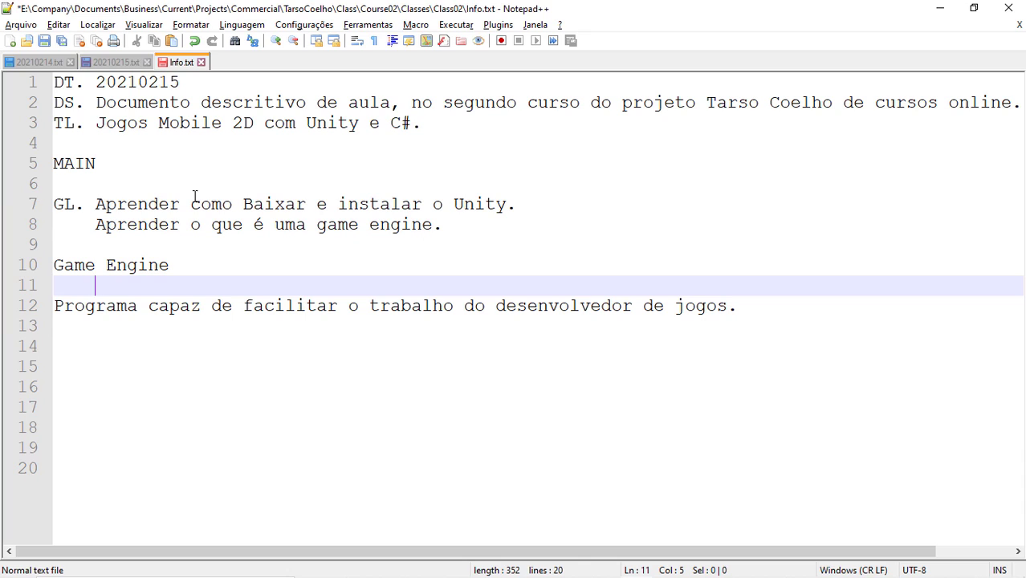
{"action": "key", "text": "Home"}
{"action": "key", "text": "Left"}
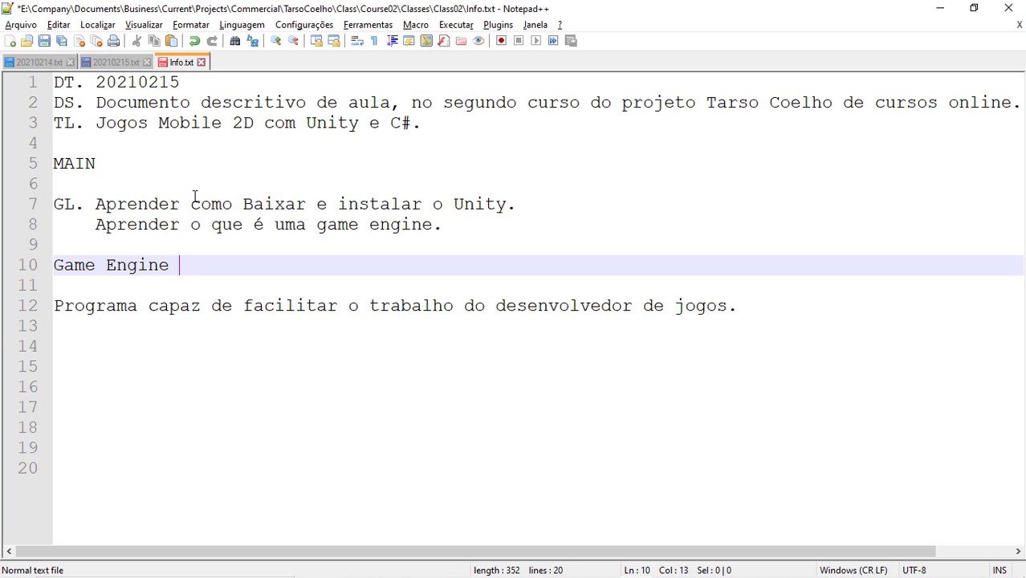
Step: Below the definition, list 'Unreal, Unity, Construct 3, Game Maker.' and insert '(2D/3D)' after Unity
{"action": "key", "text": "Down"}
{"action": "key", "text": "Down"}
{"action": "key", "text": "Down"}
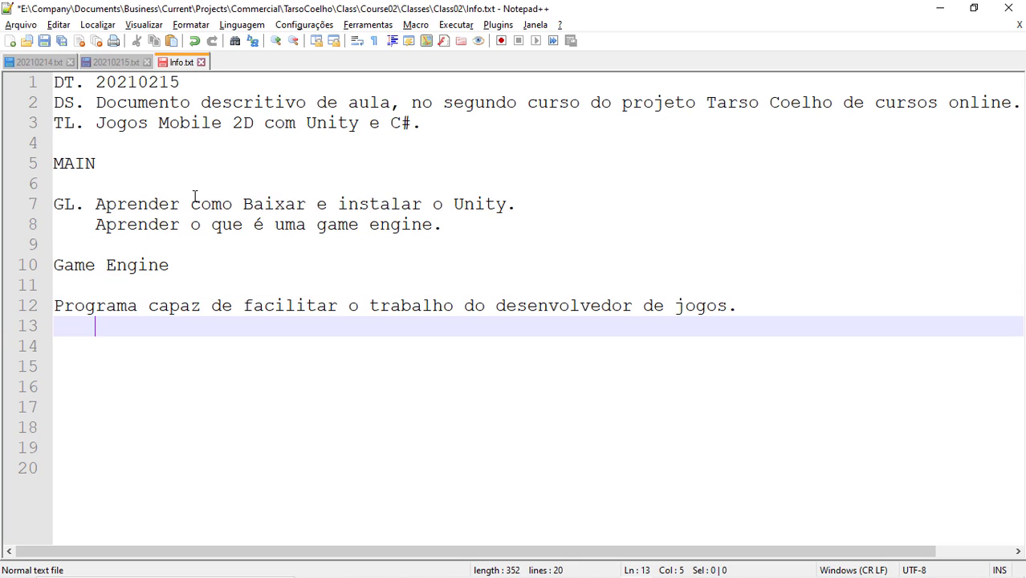
{"action": "key", "text": "Return"}
{"action": "key", "text": "Home"}
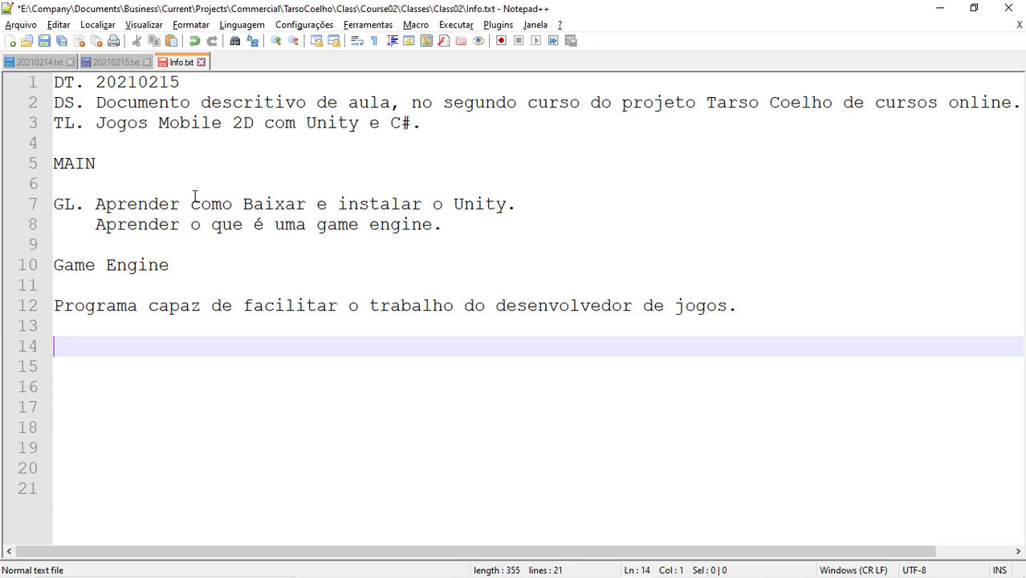
{"action": "type", "text": "Unreal, U"}
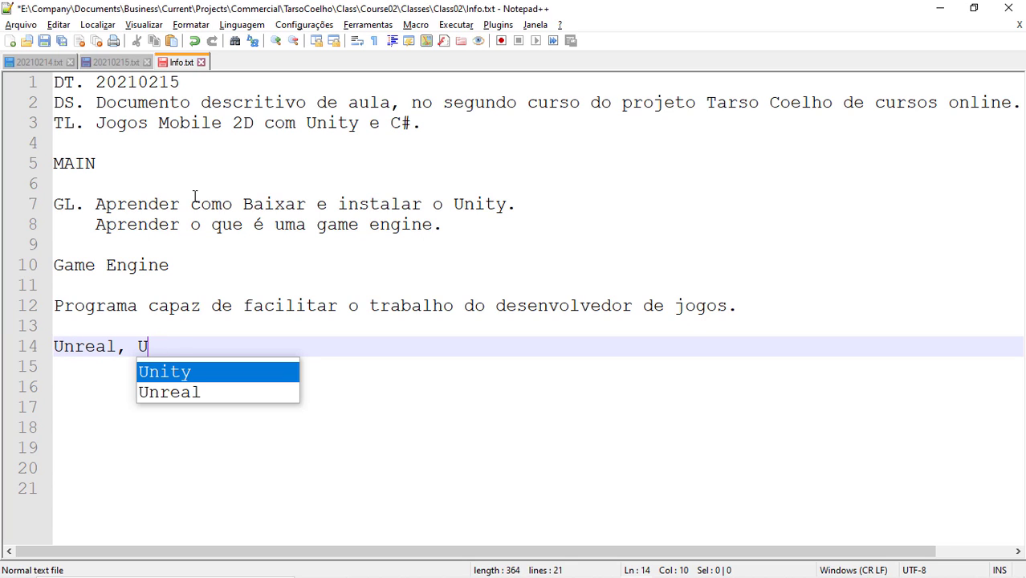
{"action": "type", "text": "nity, Construct "}
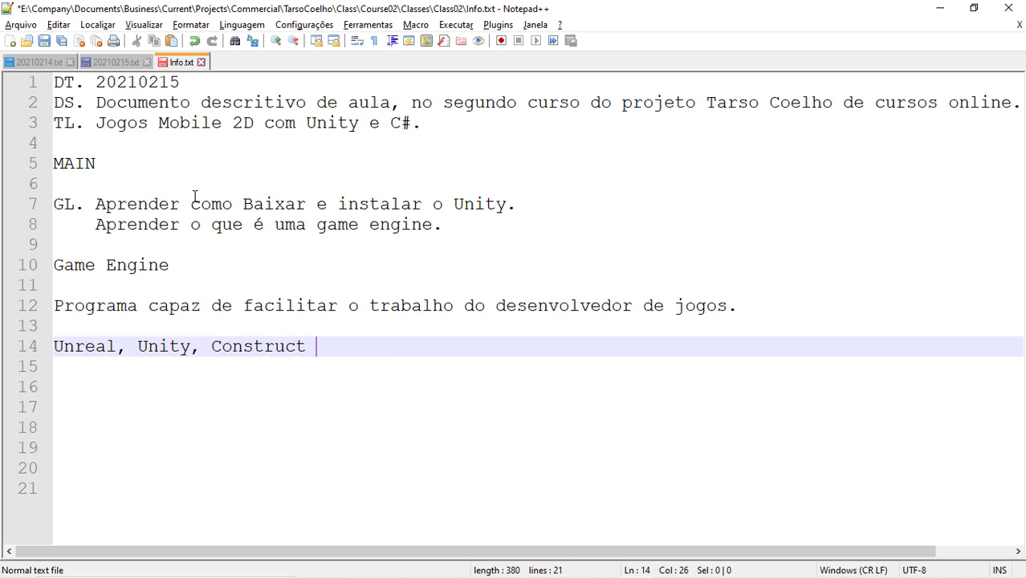
{"action": "type", "text": "3, Game Maker"}
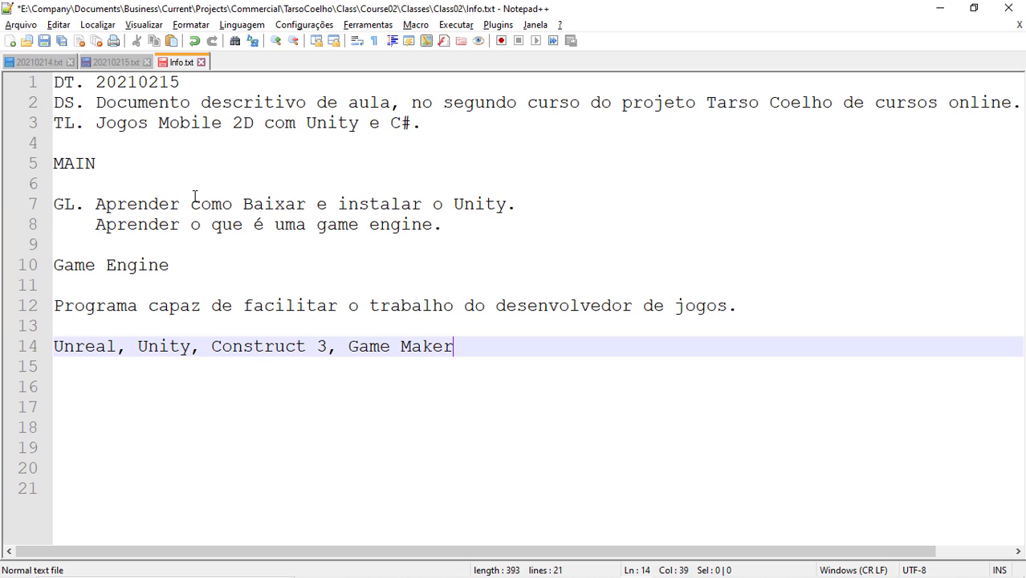
{"action": "type", "text": "."}
{"action": "key", "text": "Return"}
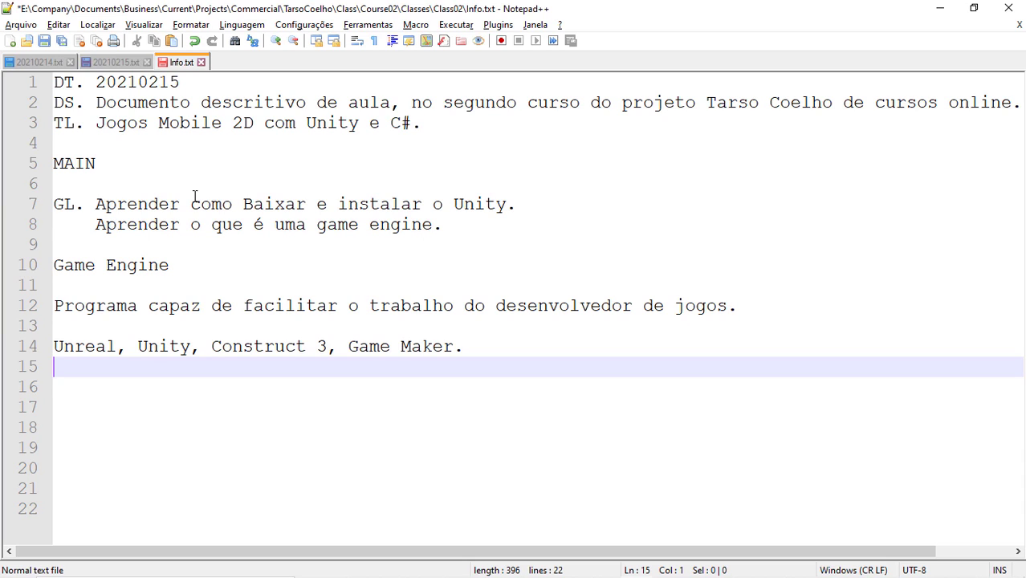
{"action": "left_click", "coordinate": [193, 347]}
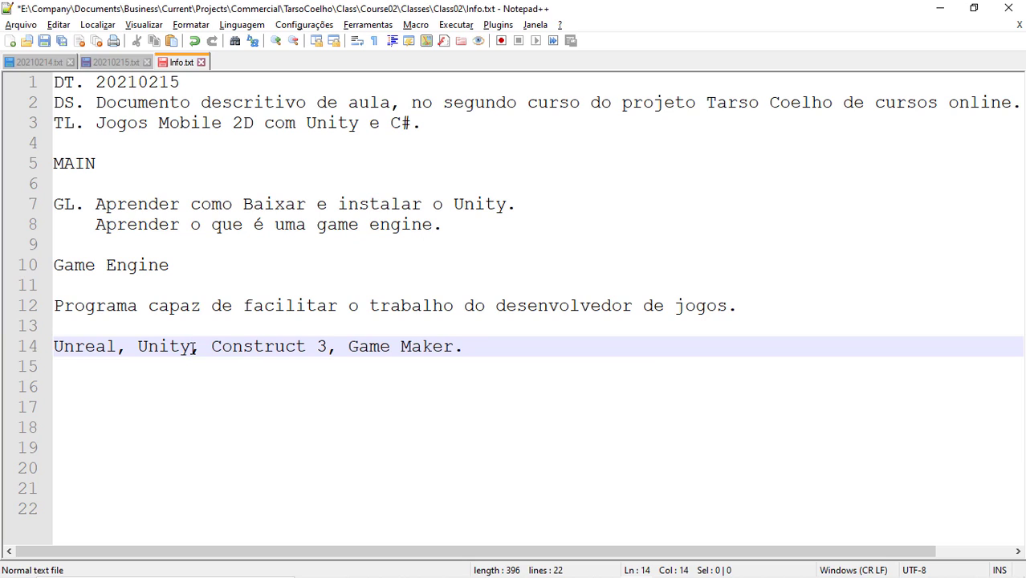
{"action": "type", "text": "(2D"}
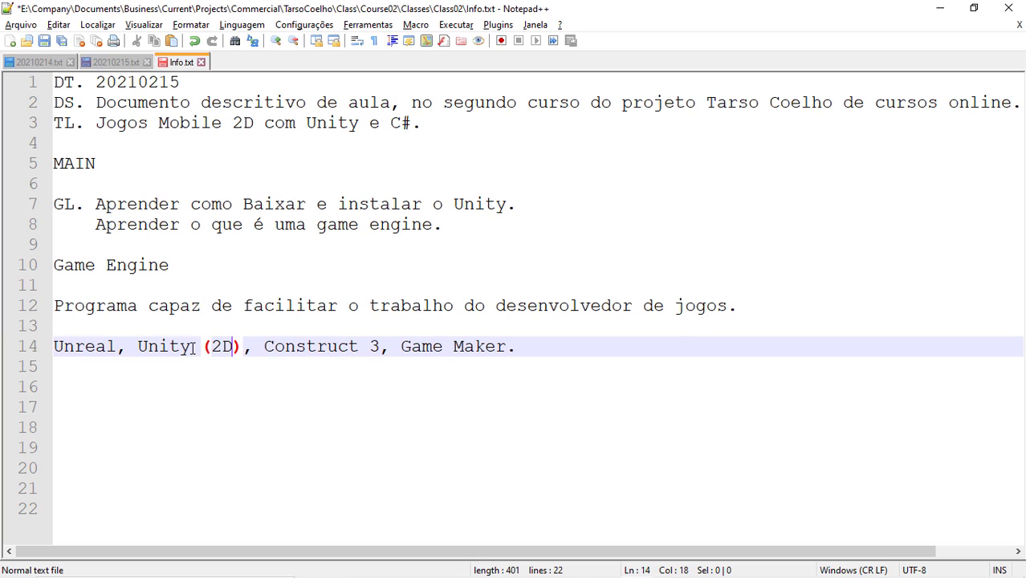
{"action": "type", "text": "/3D"}
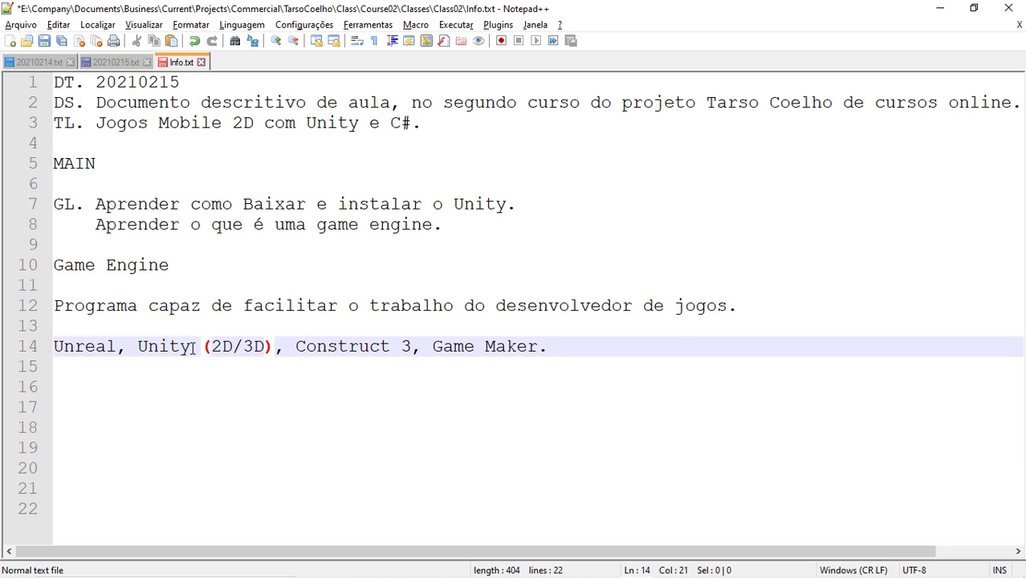
{"action": "left_click", "coordinate": [411, 349]}
Step: Add blank lines after the engine list ending on line 14
{"action": "left_click", "coordinate": [561, 348]}
{"action": "key", "text": "Return"}
{"action": "key", "text": "Return"}
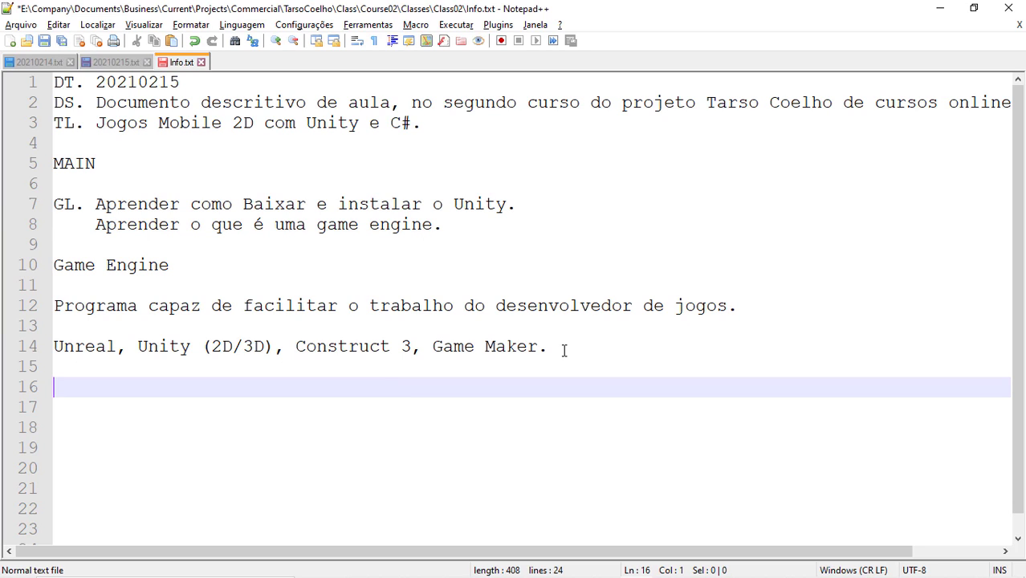
Step: Start a numbered feature list: '1. Renderização de objetos e imagens.' and '2. Localização espacial.'
{"action": "type", "text": "1."}
{"action": "type", "text": "Rende"}
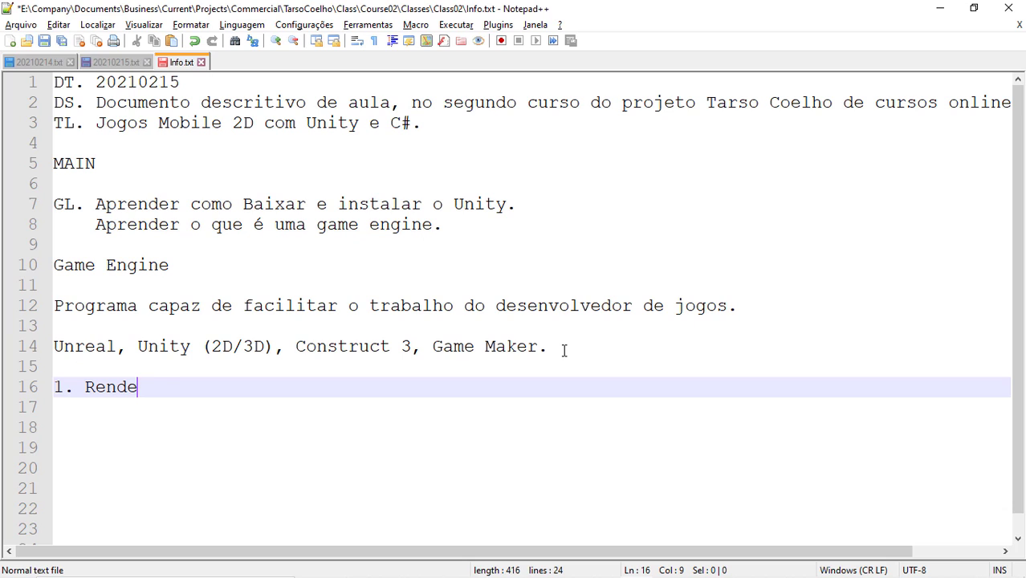
{"action": "type", "text": "rização de o"}
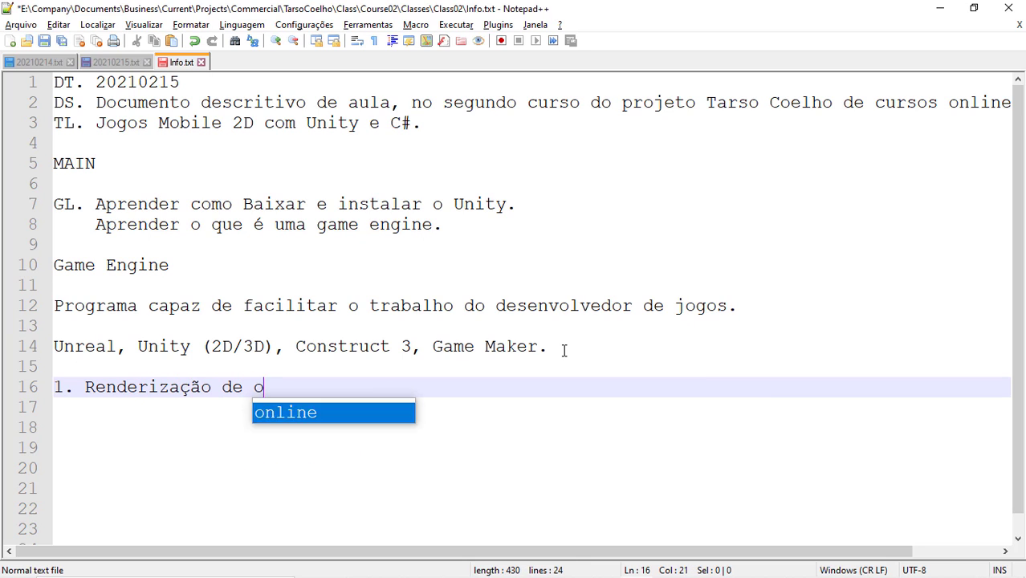
{"action": "type", "text": "bjetos e imagens"}
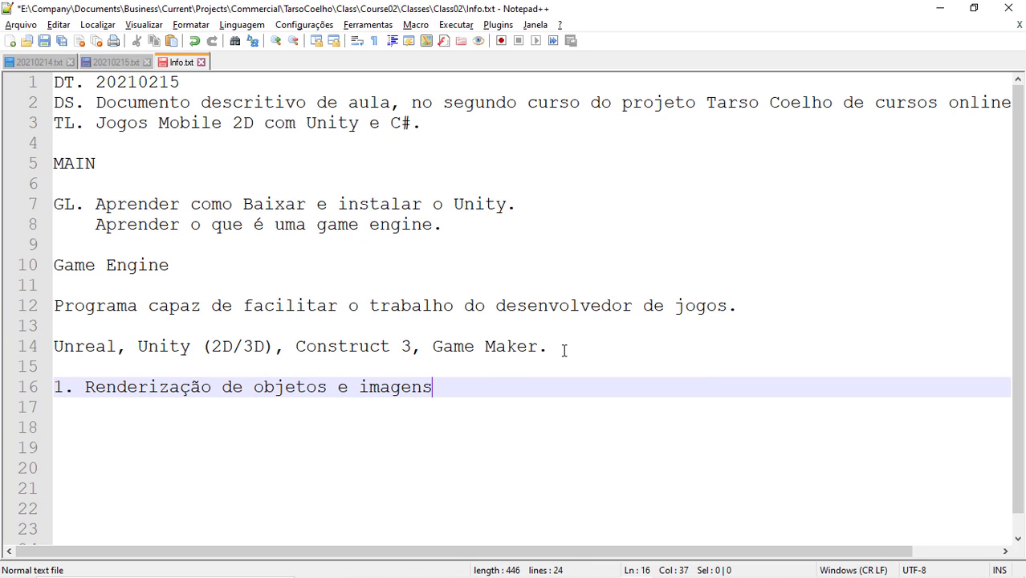
{"action": "type", "text": "."}
{"action": "key", "text": "Return"}
{"action": "type", "text": "2."}
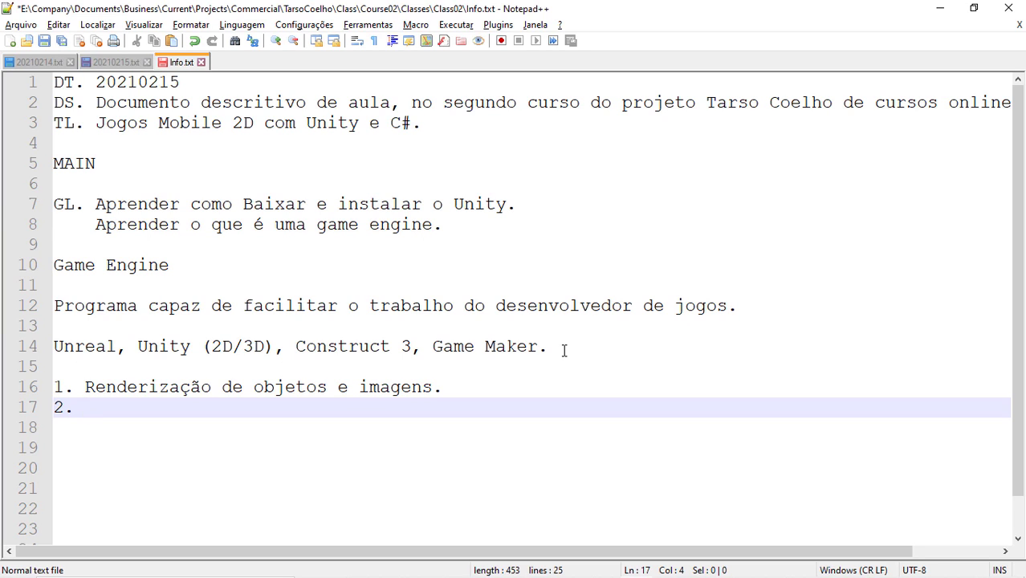
{"action": "type", "text": "Localização "}
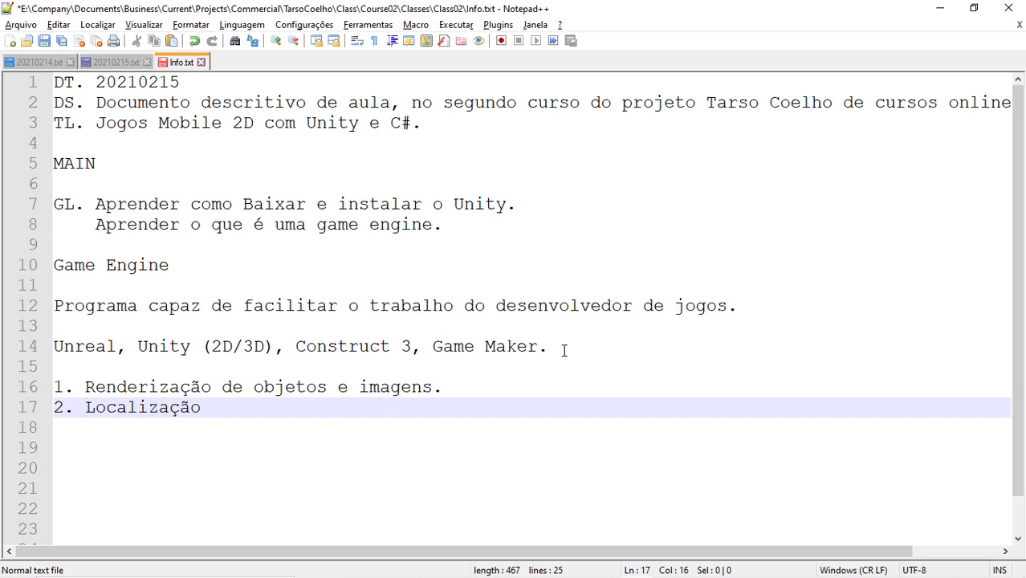
{"action": "type", "text": "espacial"}
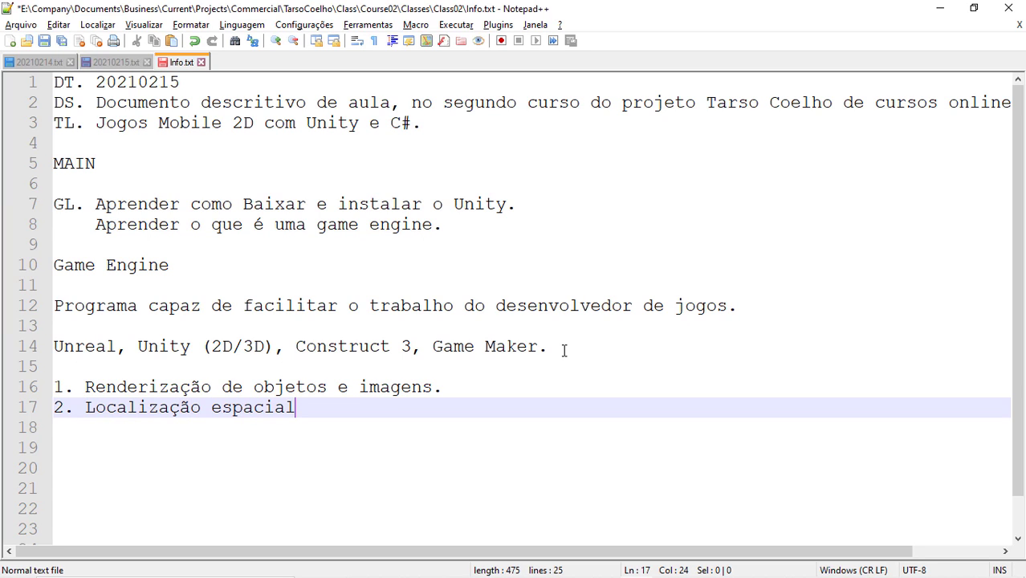
{"action": "type", "text": "."}
{"action": "key", "text": "Return"}
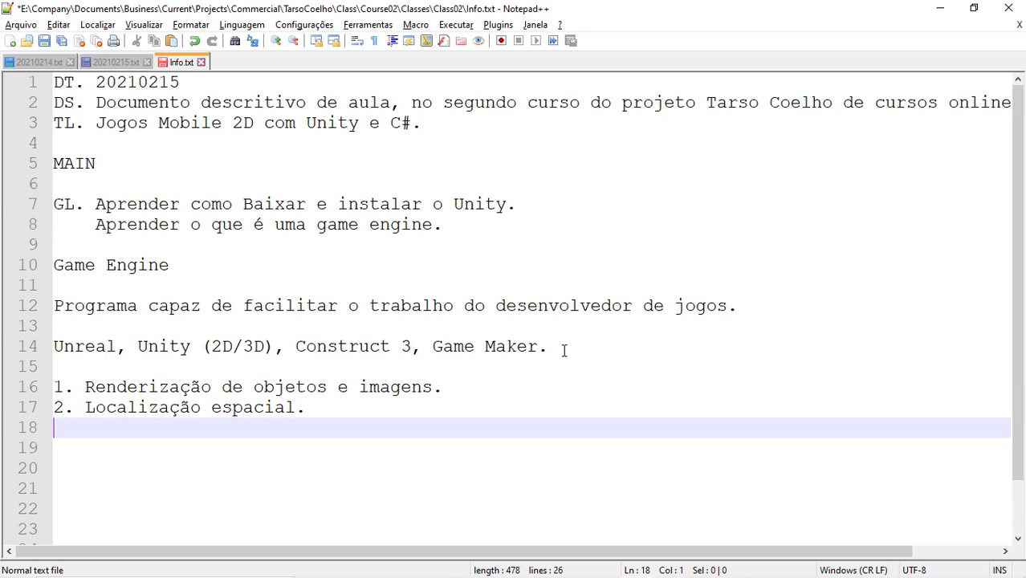
Step: Add the item '3. Sistema de colisões.' and start a new line after it
{"action": "type", "text": "3."}
{"action": "type", "text": "Sistema "}
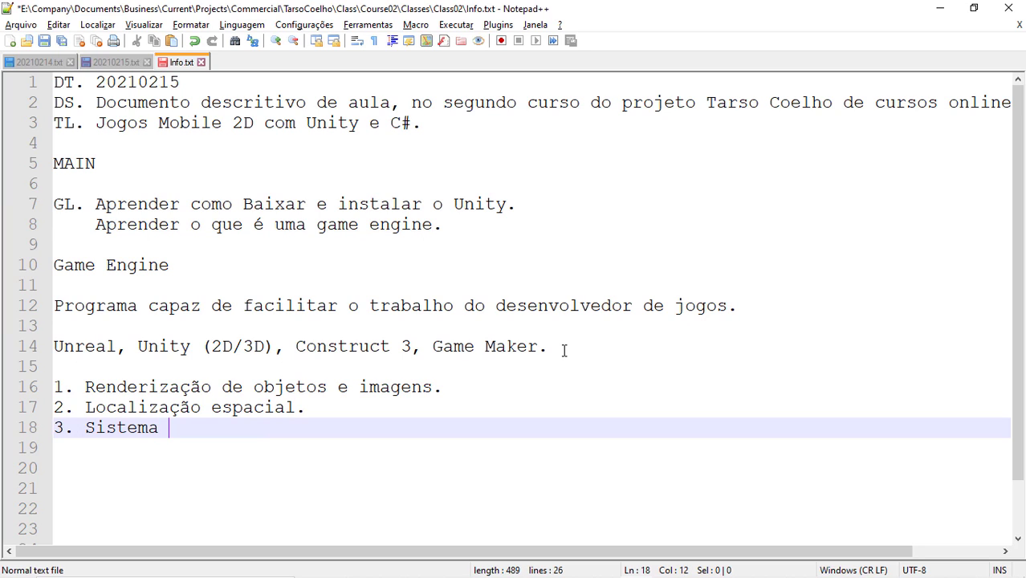
{"action": "type", "text": "de colsi"}
{"action": "key", "text": "BackSpace"}
{"action": "key", "text": "BackSpace"}
{"action": "type", "text": "isões."}
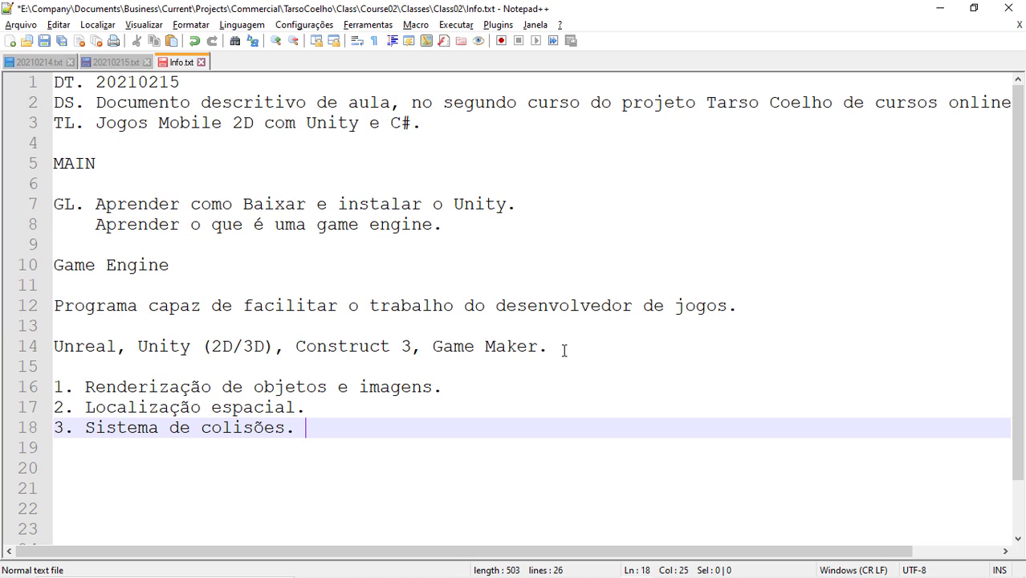
{"action": "key", "text": "Return"}
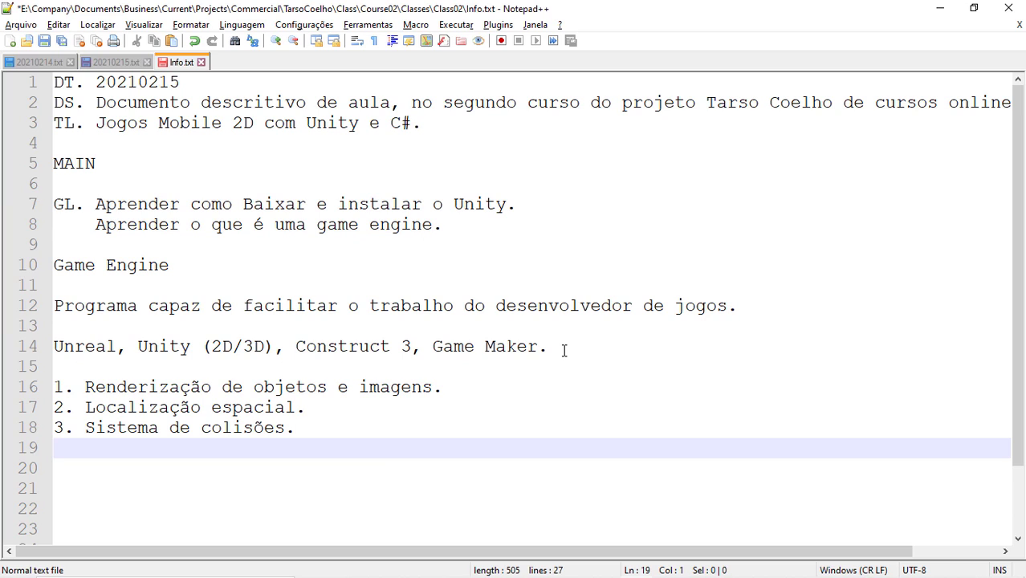
Step: Type '4. Sistema de física.' on line 19 and add two blank lines after it
{"action": "type", "text": "4. Sistema d"}
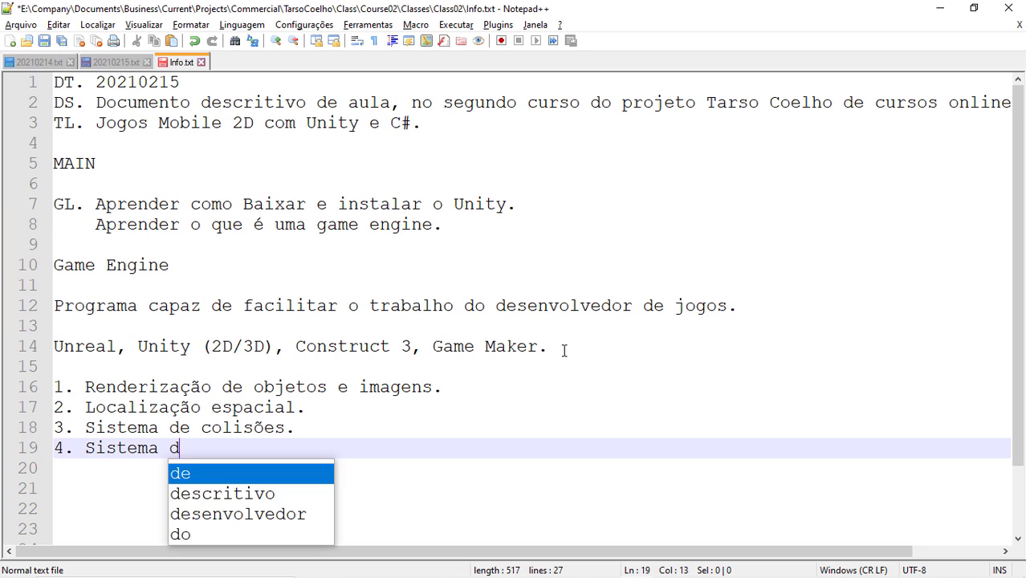
{"action": "type", "text": "e física."}
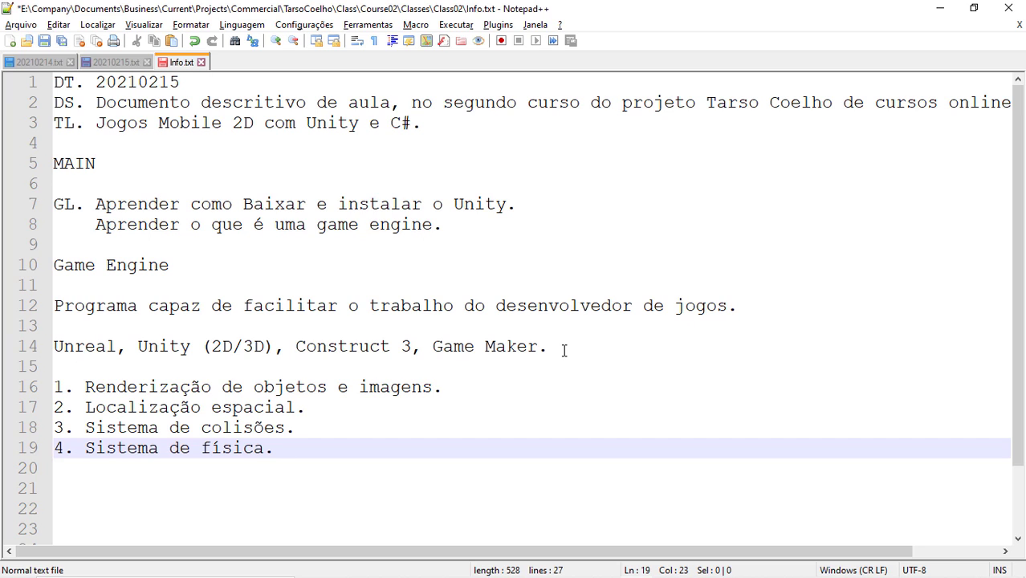
{"action": "scroll", "coordinate": [432, 328], "scroll_direction": "down", "scroll_amount": 2}
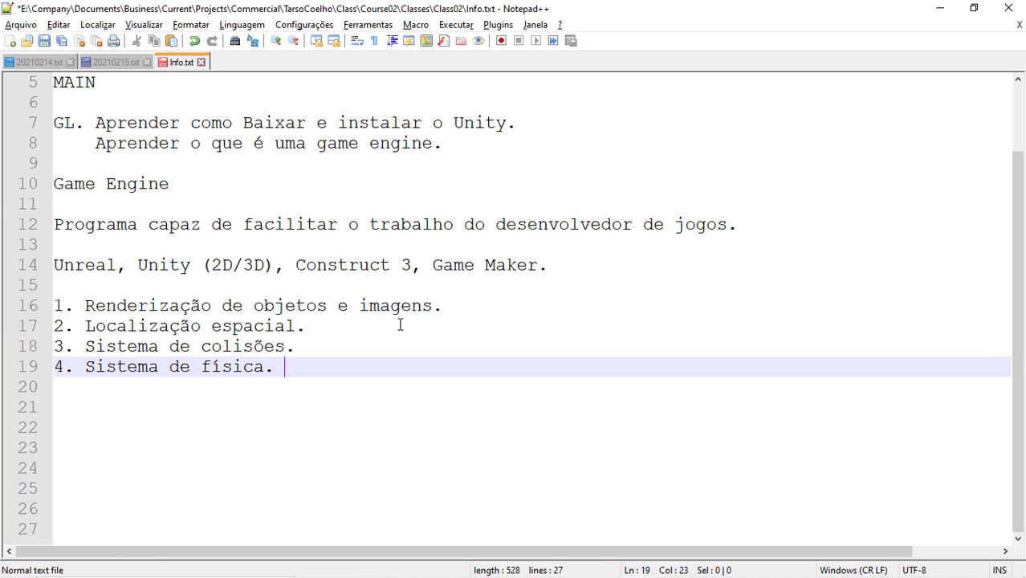
{"action": "key", "text": "Return"}
{"action": "key", "text": "Return"}
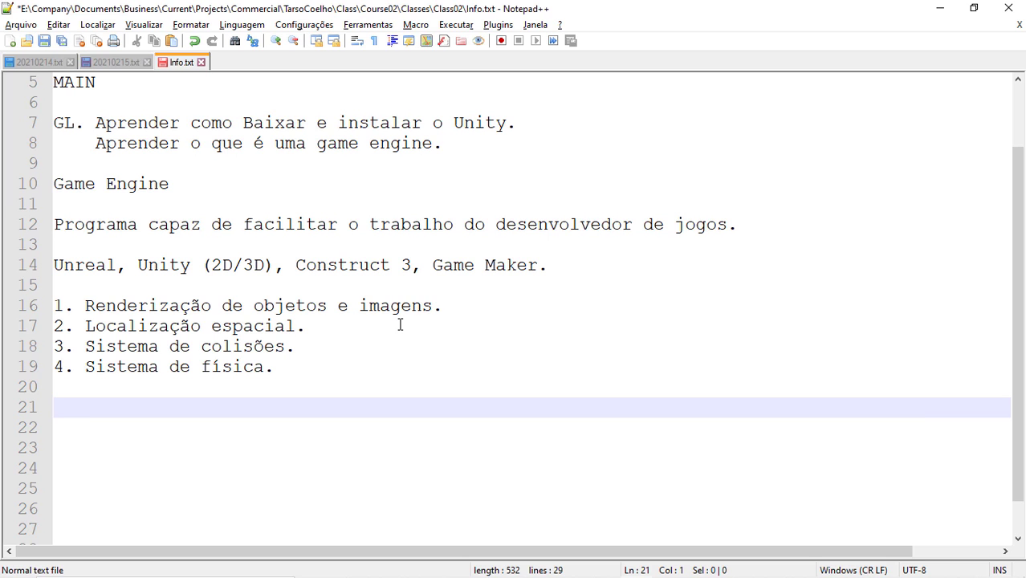
Step: Launch Google Chrome from the Start menu and go to the Google homepage
{"action": "key", "text": "alt+Tab"}
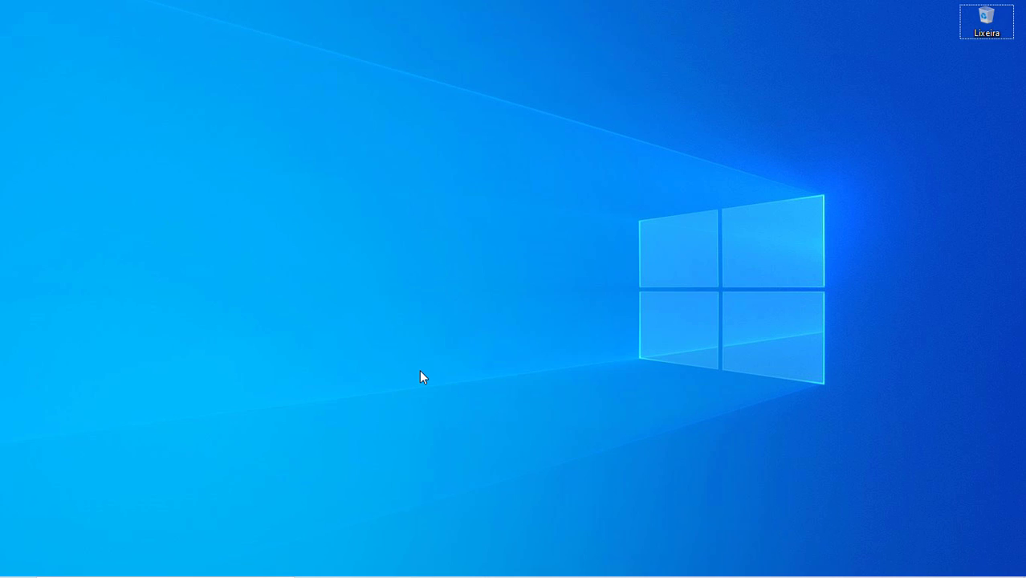
{"action": "key", "text": "super"}
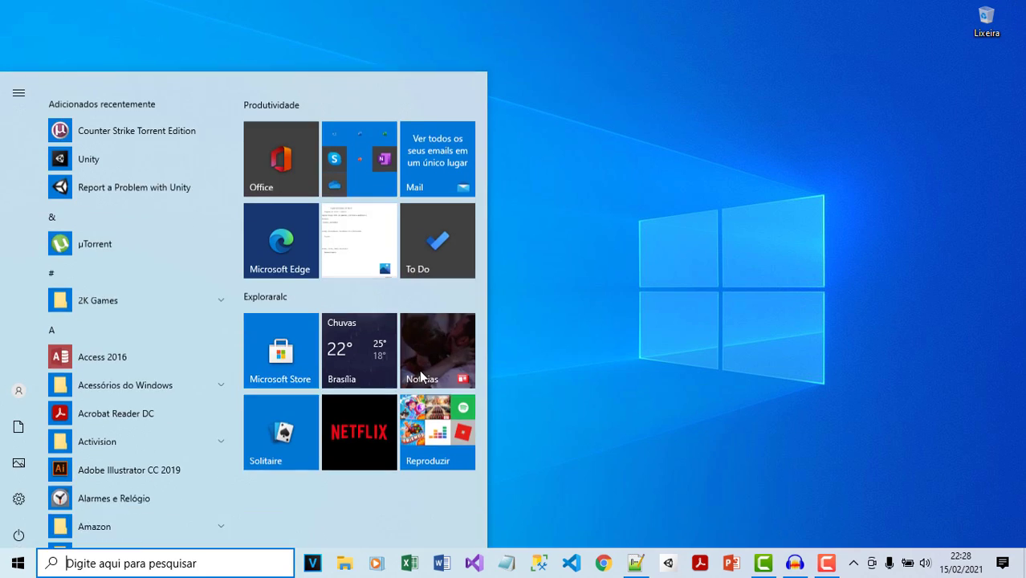
{"action": "type", "text": "ch"}
{"action": "key", "text": "Return"}
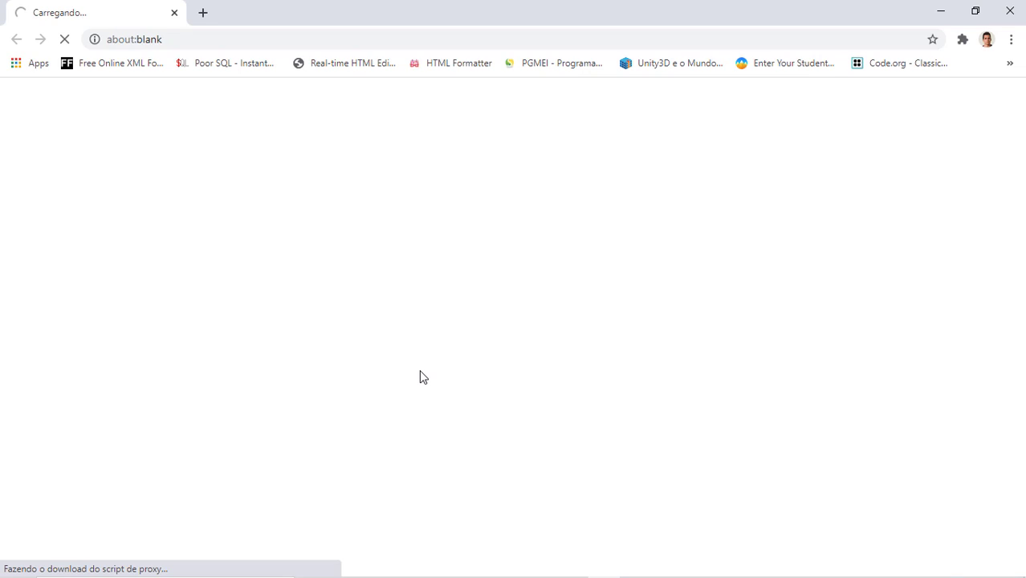
{"action": "left_click", "coordinate": [210, 41]}
{"action": "type", "text": "goo"}
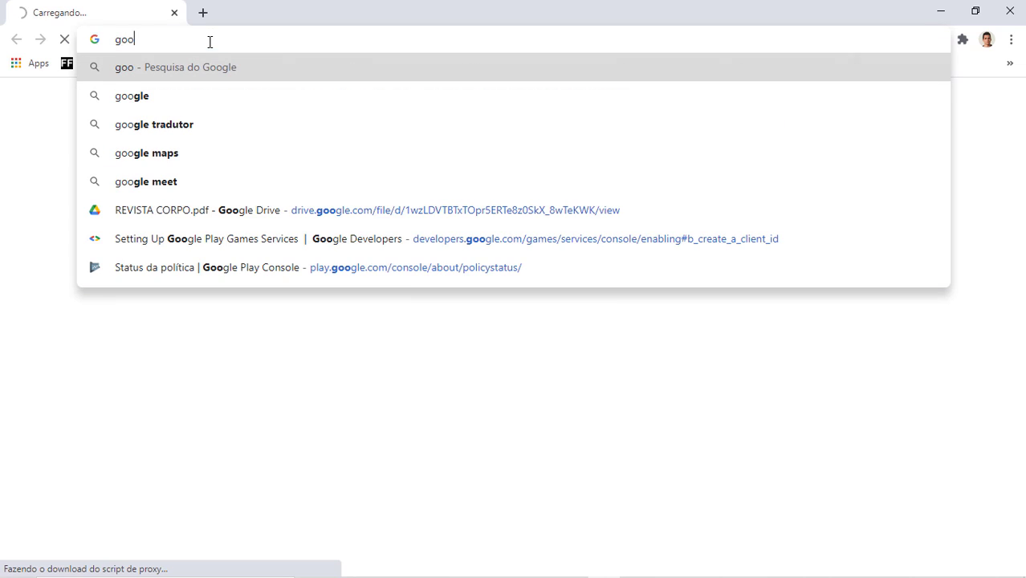
{"action": "key", "text": "Down"}
{"action": "key", "text": "Return"}
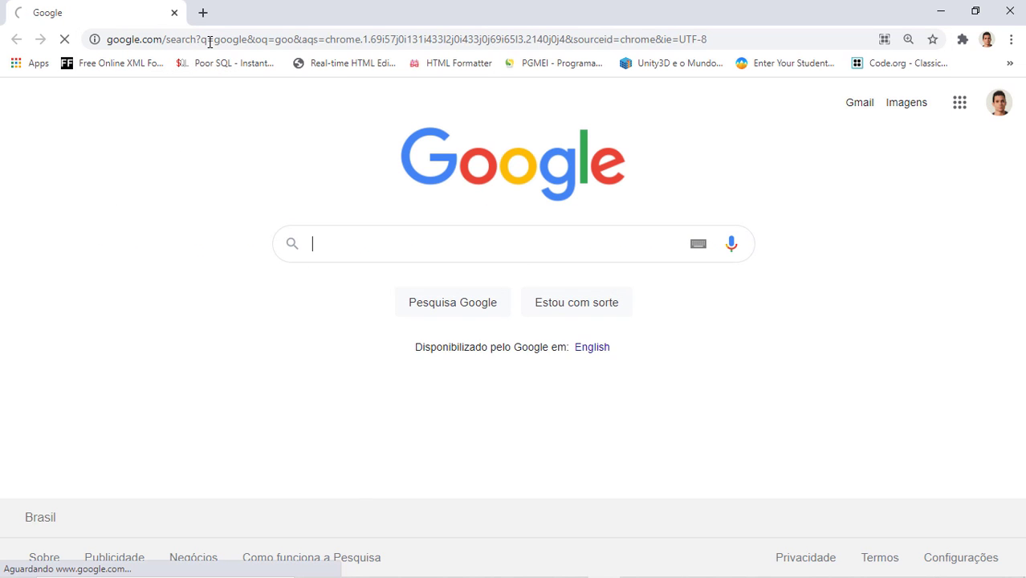
Step: Search Google for 'download unity hub'
{"action": "left_click", "coordinate": [464, 247]}
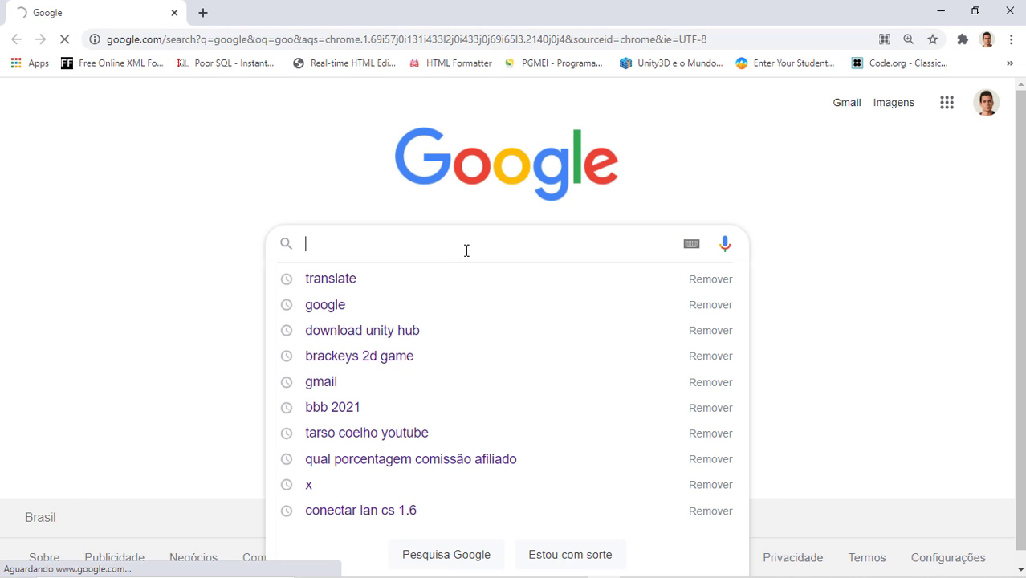
{"action": "type", "text": "dow"}
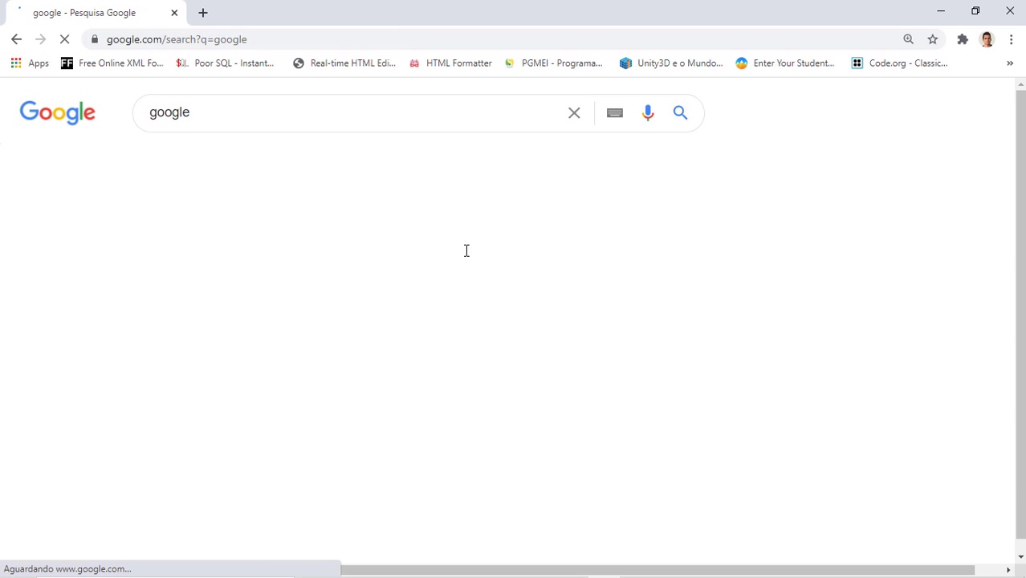
{"action": "left_click", "coordinate": [312, 121]}
{"action": "double_click", "coordinate": [312, 121]}
{"action": "type", "text": "download unity "}
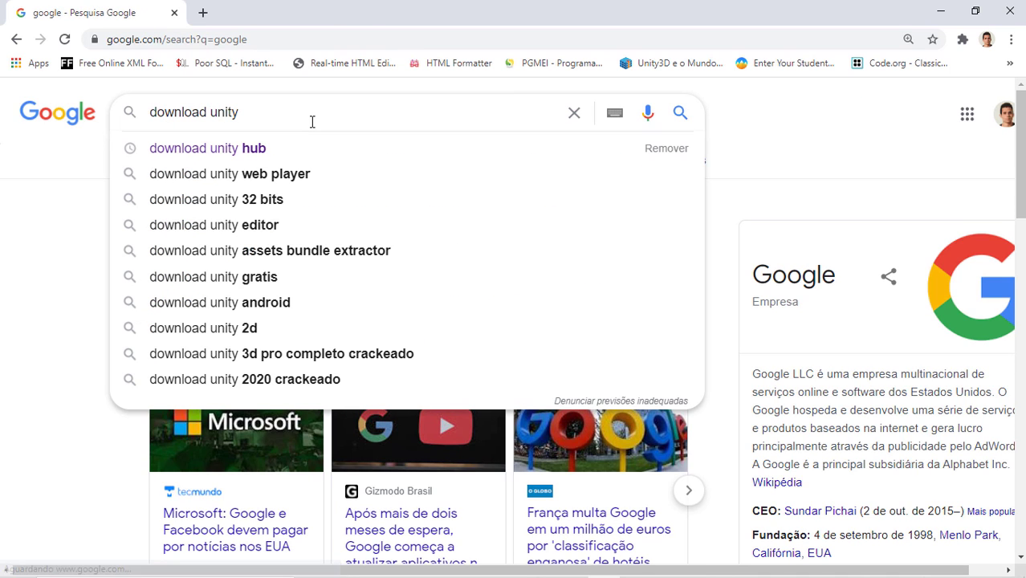
{"action": "type", "text": "hub"}
{"action": "key", "text": "Return"}
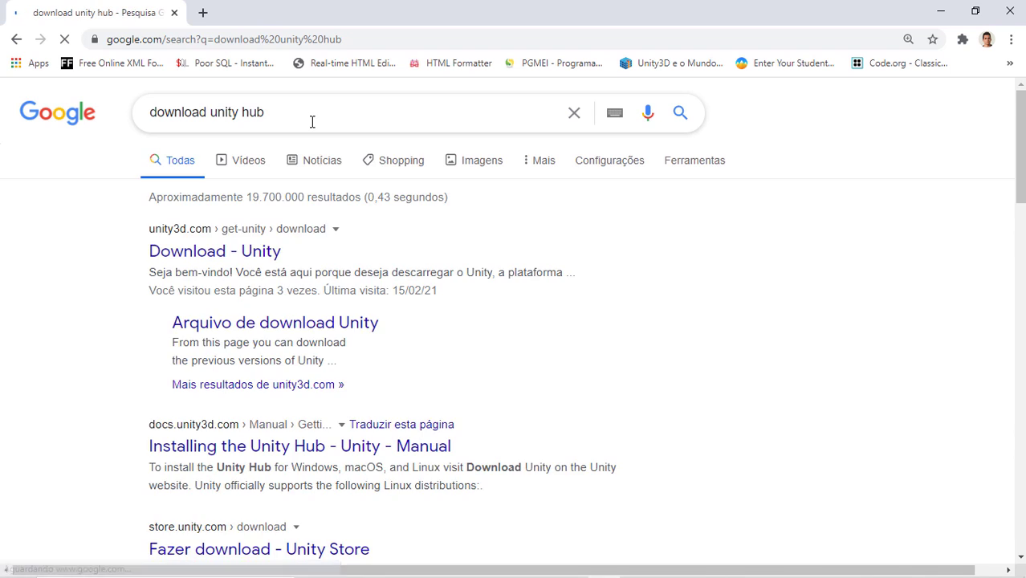
{"action": "key", "text": "super"}
Step: Launch Unity Hub, check its Installs list, and open then close the Add Unity Version dialog
{"action": "type", "text": "unity"}
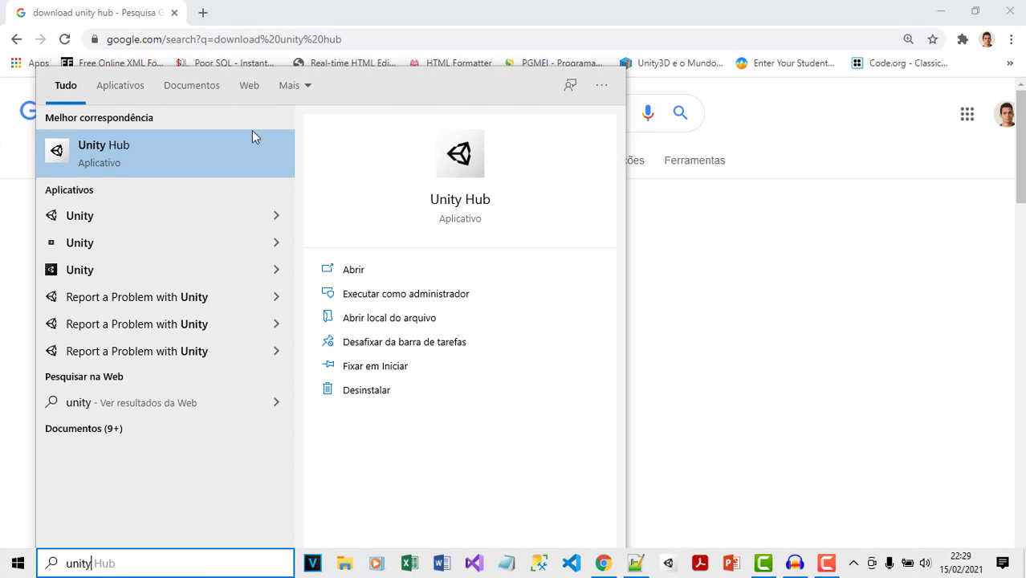
{"action": "left_click", "coordinate": [110, 154]}
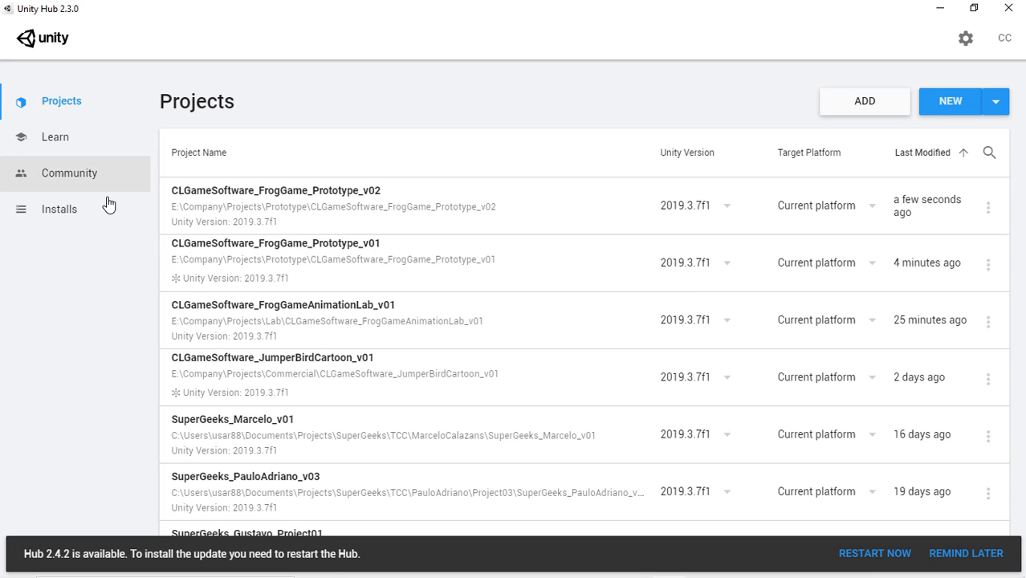
{"action": "left_click", "coordinate": [64, 218]}
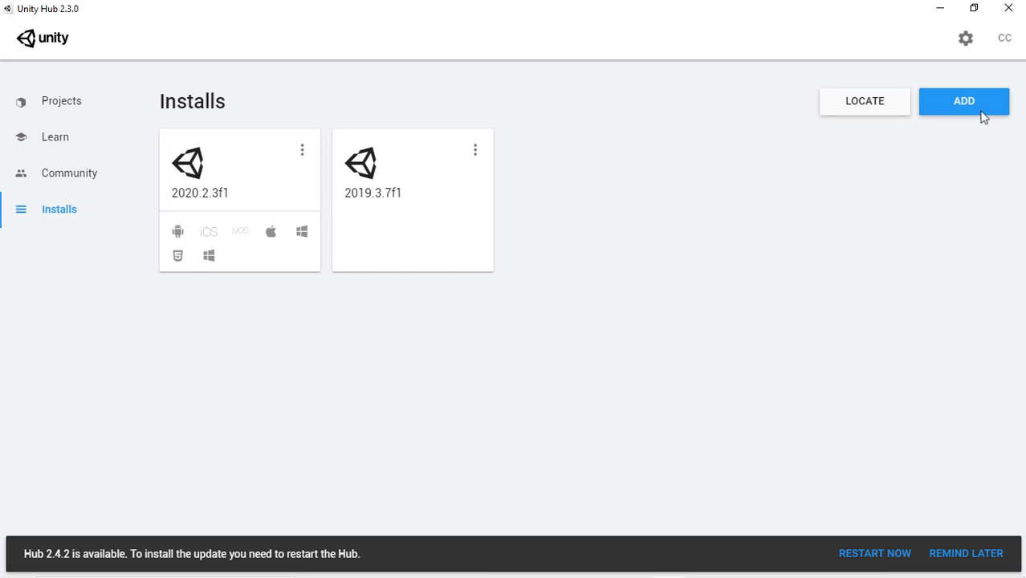
{"action": "left_click", "coordinate": [973, 104]}
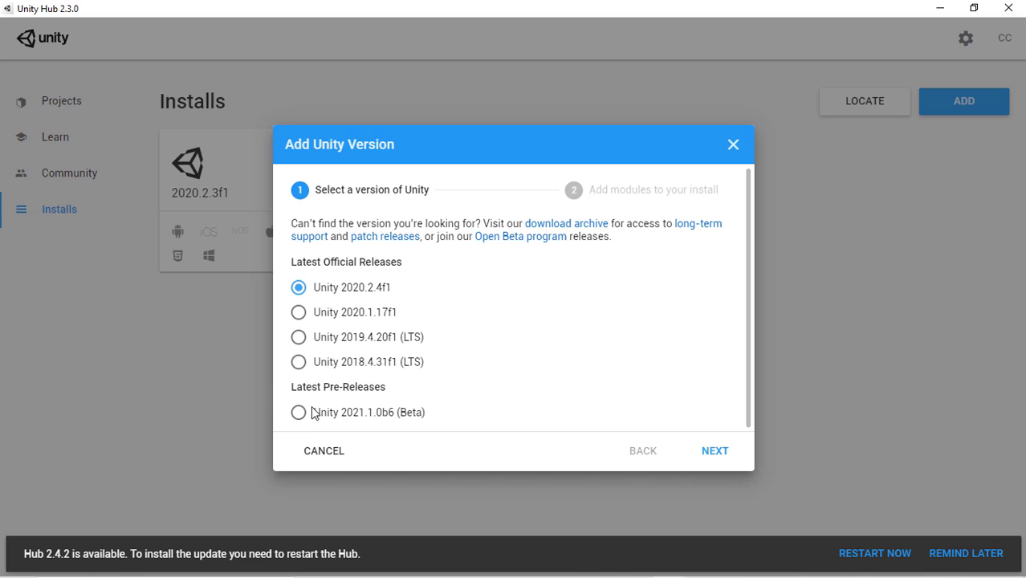
{"action": "left_click", "coordinate": [733, 146]}
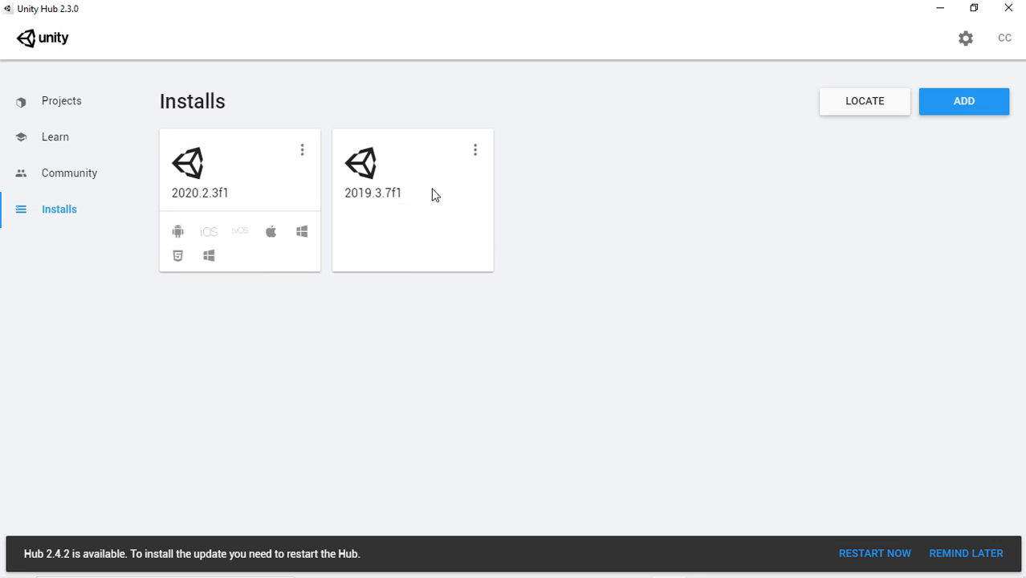
{"action": "key", "text": "alt+Tab"}
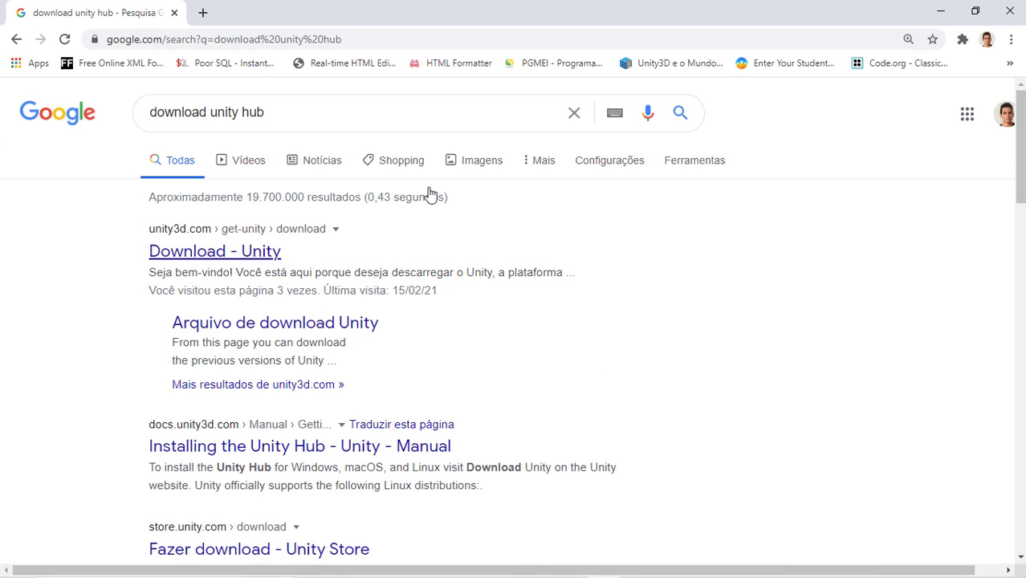
Step: Download UnityHubSetup.exe from the Download - Unity page, run it, and accept the license agreement
{"action": "left_click", "coordinate": [274, 119]}
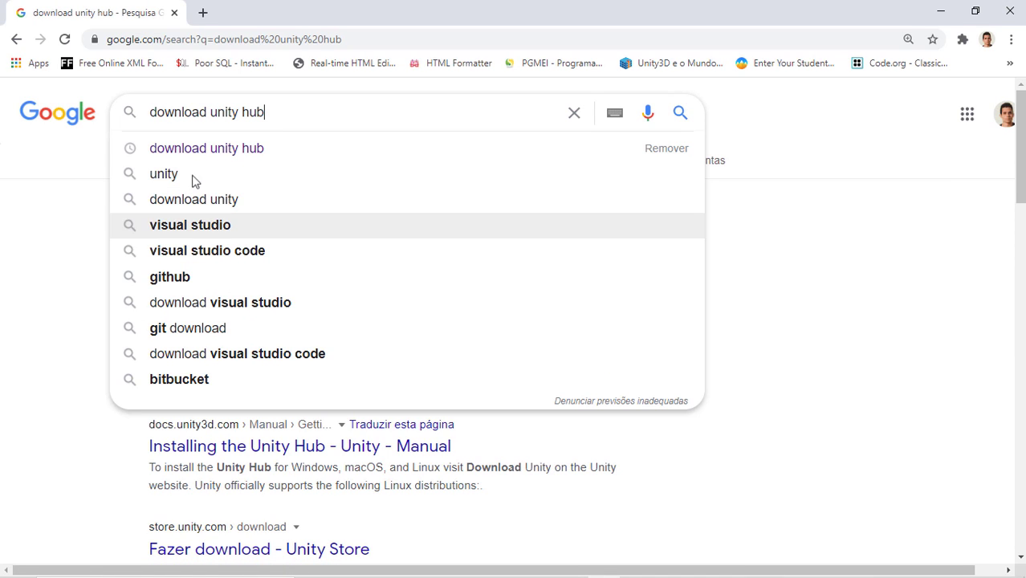
{"action": "left_click", "coordinate": [65, 270]}
{"action": "left_click", "coordinate": [206, 254]}
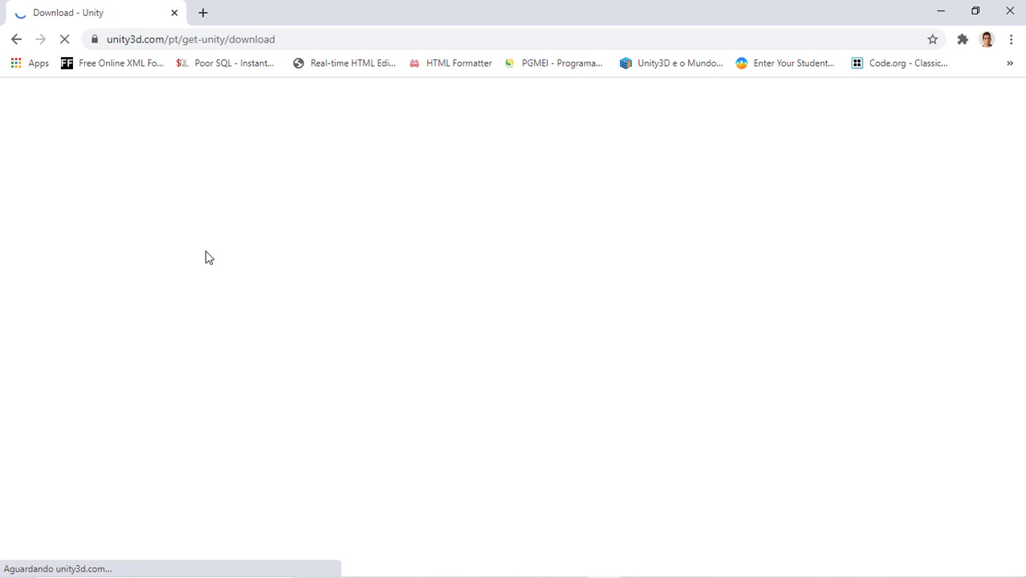
{"action": "scroll", "coordinate": [128, 291], "scroll_direction": "down", "scroll_amount": 2}
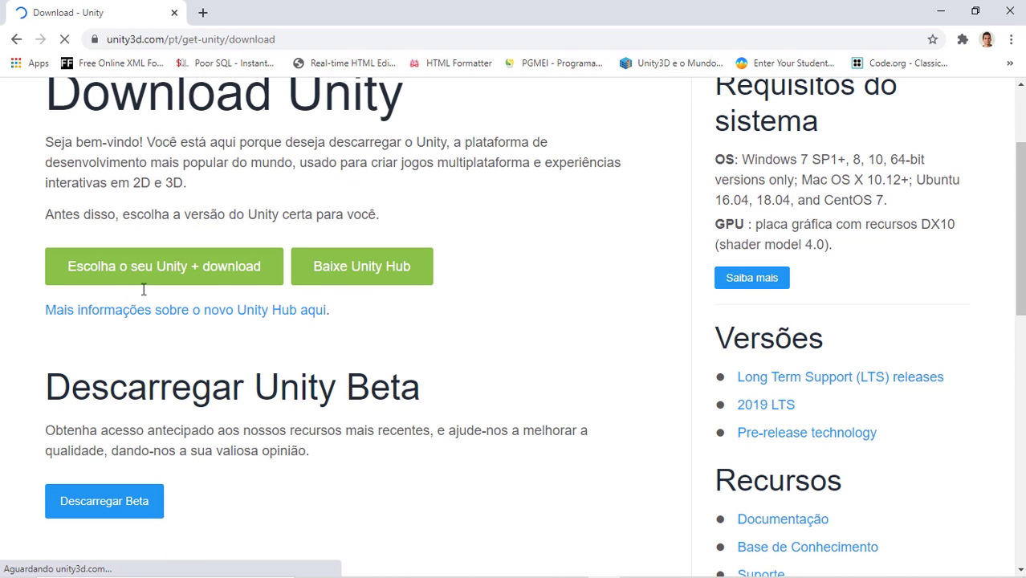
{"action": "left_click", "coordinate": [388, 276]}
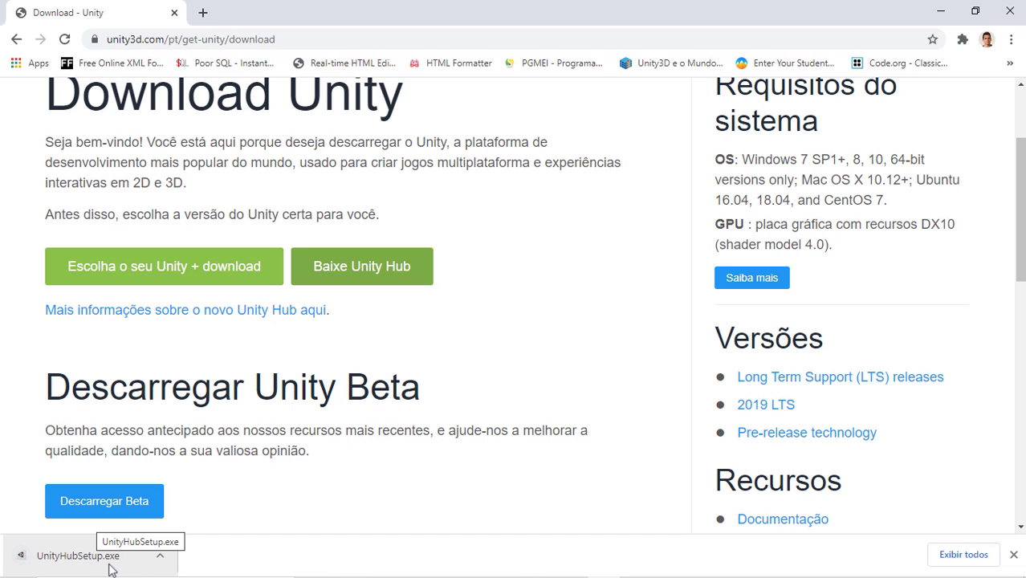
{"action": "left_click", "coordinate": [108, 566]}
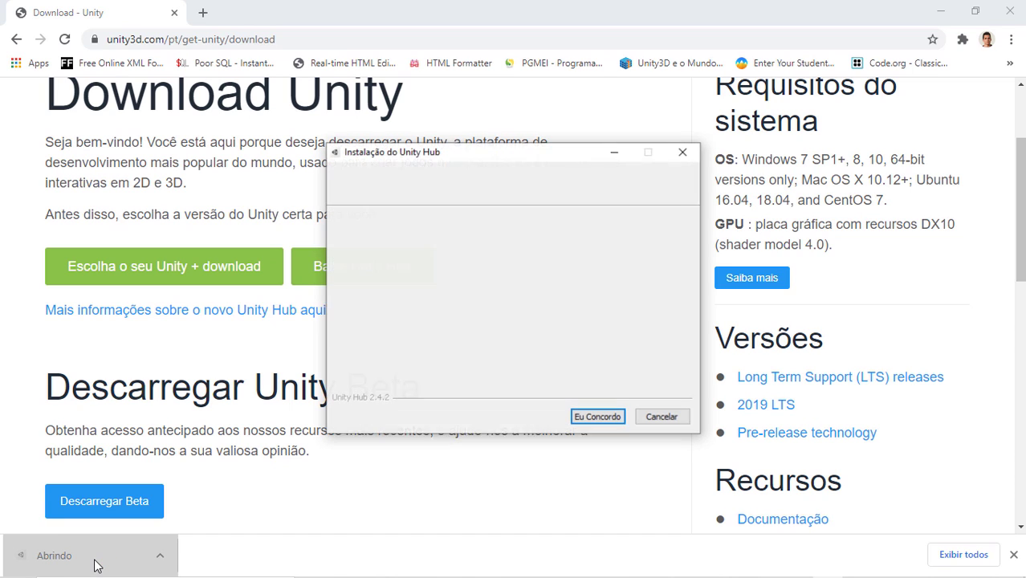
{"action": "left_click", "coordinate": [598, 416]}
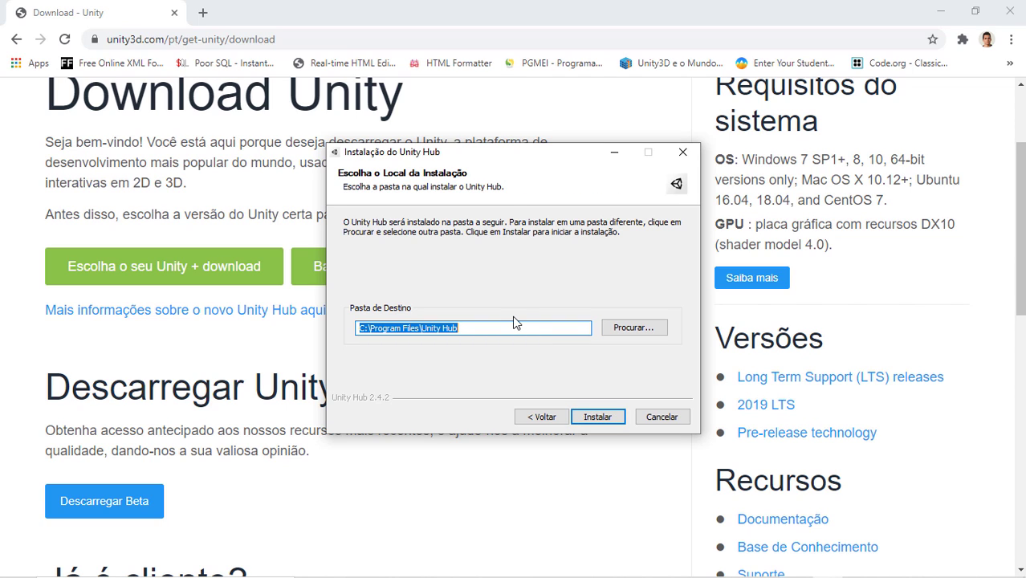
Step: Keep the default C:\Program Files\Unity Hub destination, then cancel the Unity Hub installation
{"action": "left_click", "coordinate": [647, 331]}
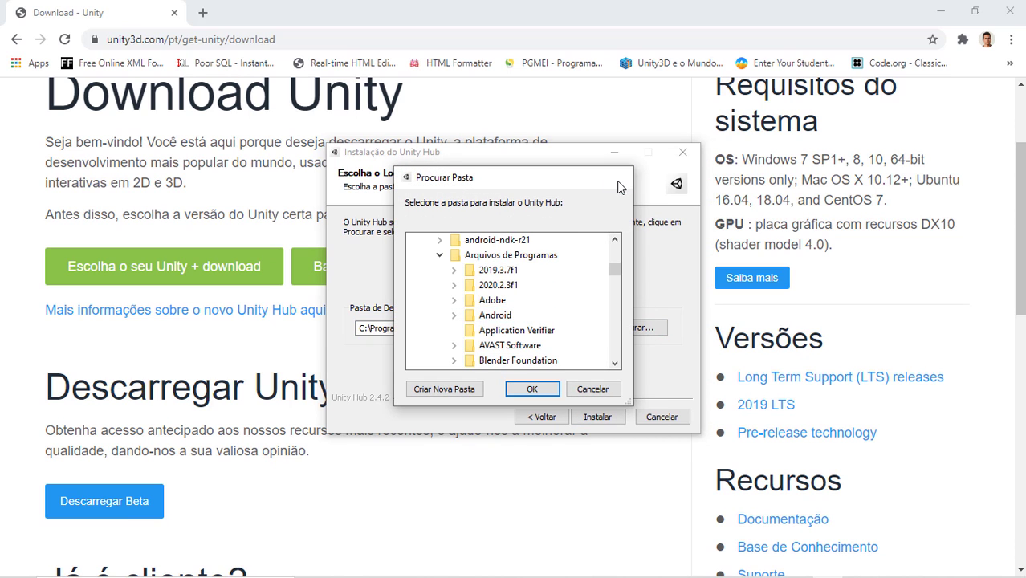
{"action": "left_click", "coordinate": [621, 182]}
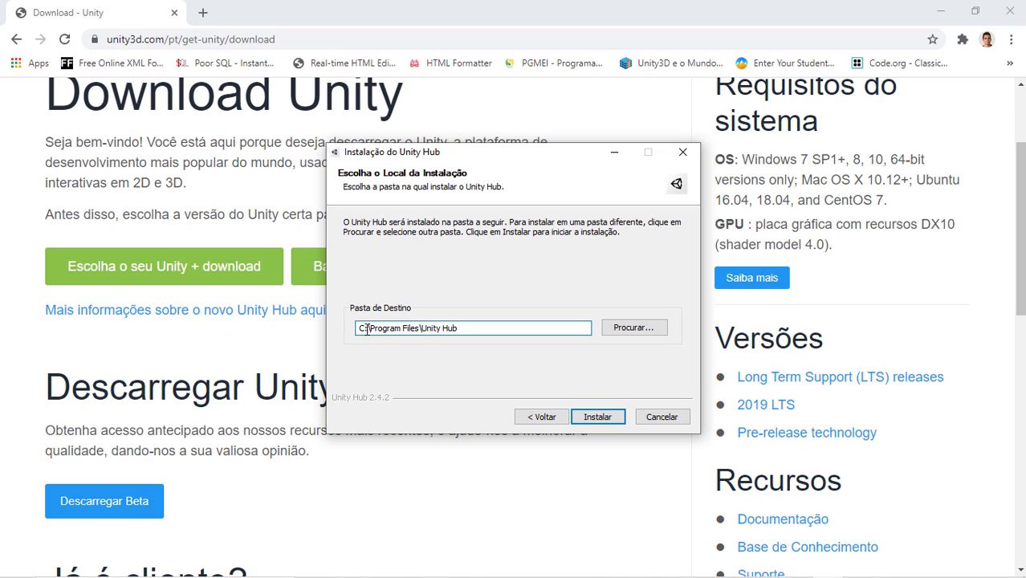
{"action": "left_click_drag", "start_coordinate": [367, 330], "coordinate": [355, 332]}
{"action": "left_click", "coordinate": [663, 418]}
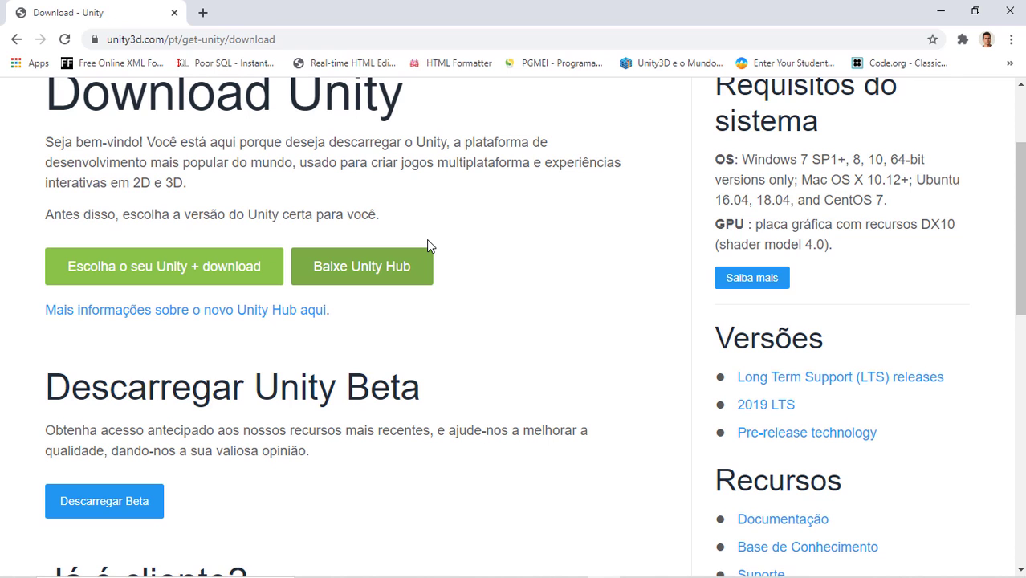
Step: Launch Unity Hub by searching 'unity' in the Windows Start menu
{"action": "key", "text": "super"}
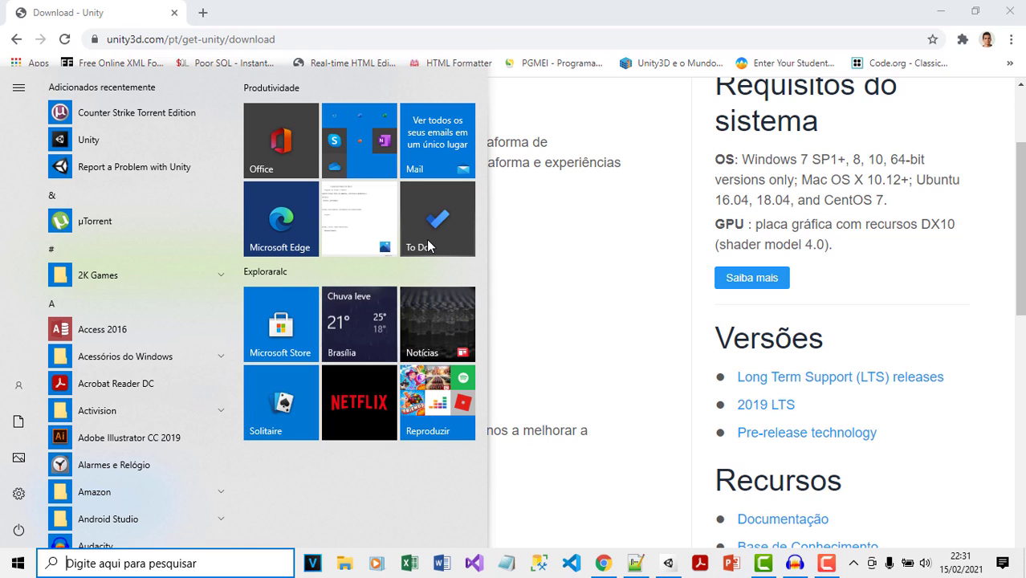
{"action": "type", "text": "unity"}
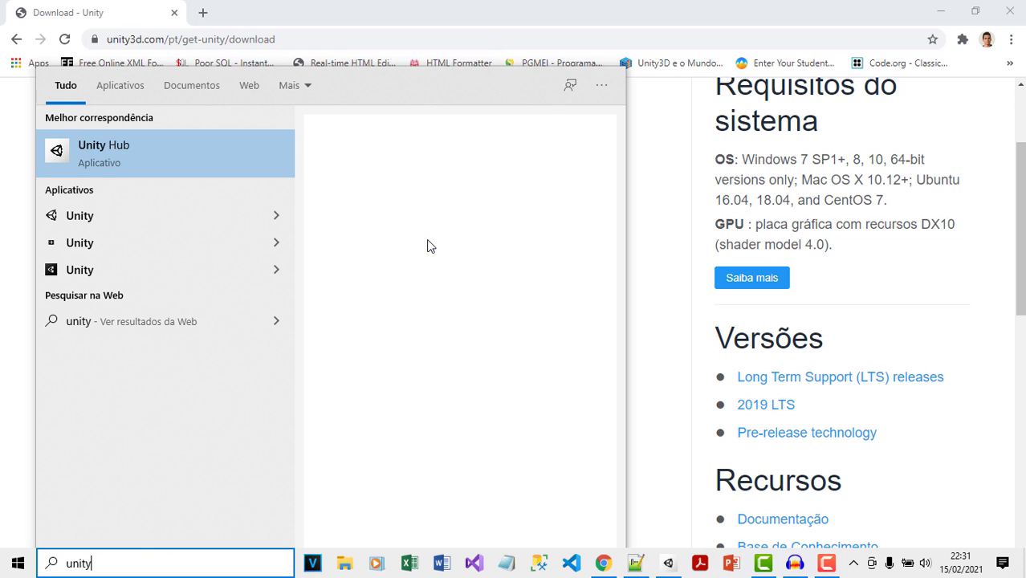
{"action": "left_click", "coordinate": [107, 155]}
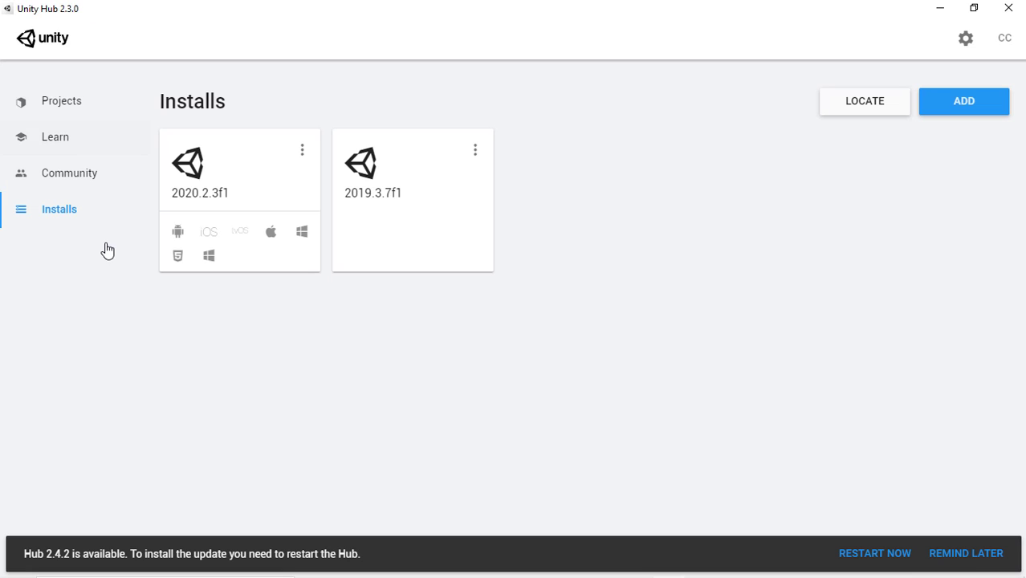
Step: Switch to the Projects list and open the Unity Hub Preferences
{"action": "left_click", "coordinate": [56, 109]}
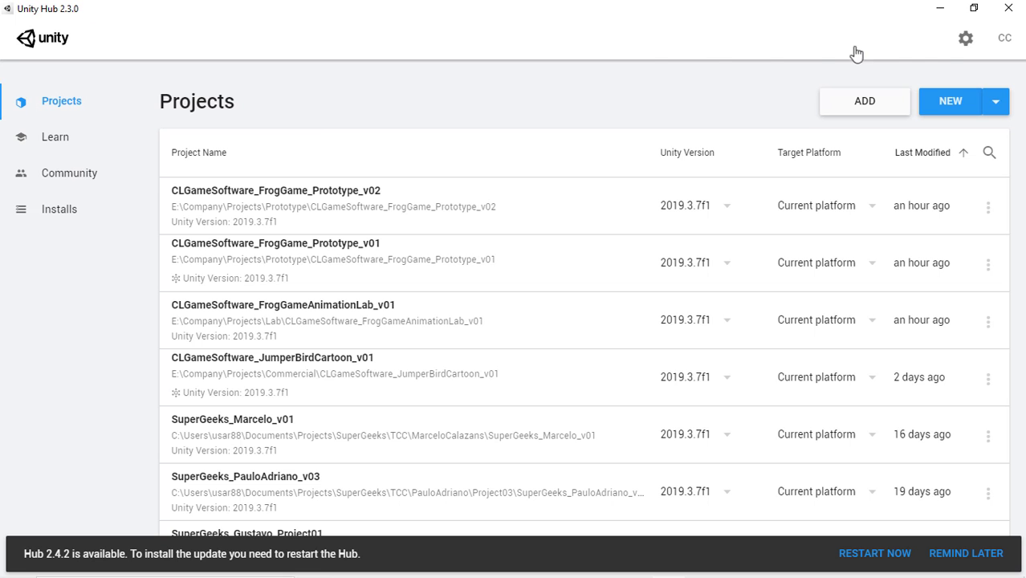
{"action": "left_click", "coordinate": [1005, 40]}
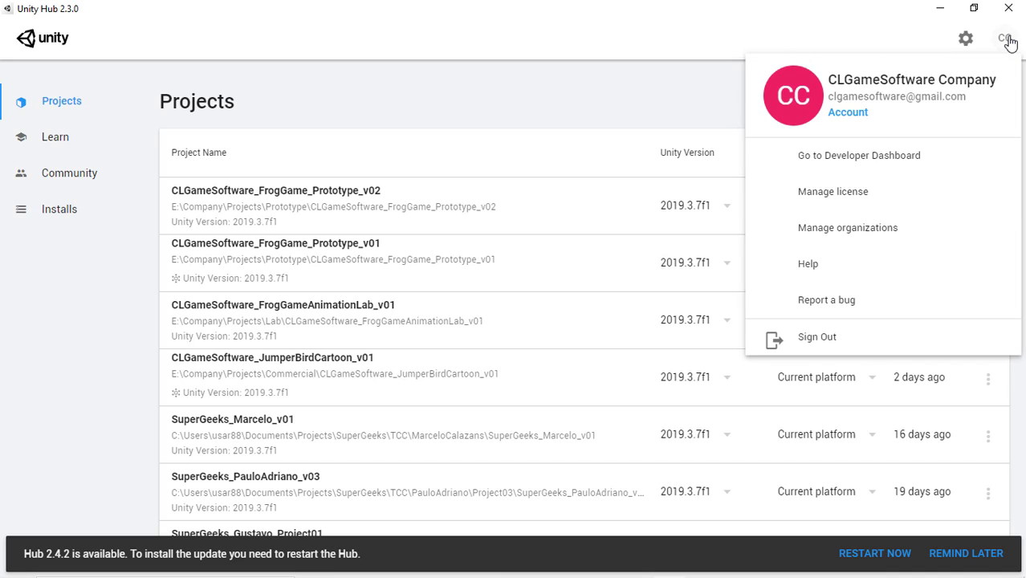
{"action": "left_click", "coordinate": [544, 66]}
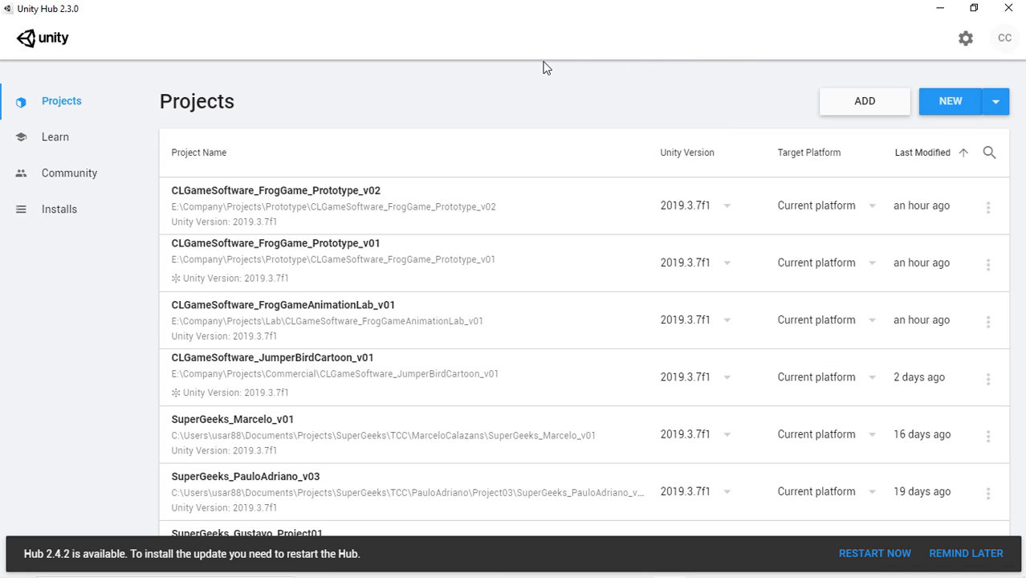
{"action": "left_click", "coordinate": [965, 38]}
Step: Sign out of the Unity account from the account menu
{"action": "left_click", "coordinate": [1005, 40]}
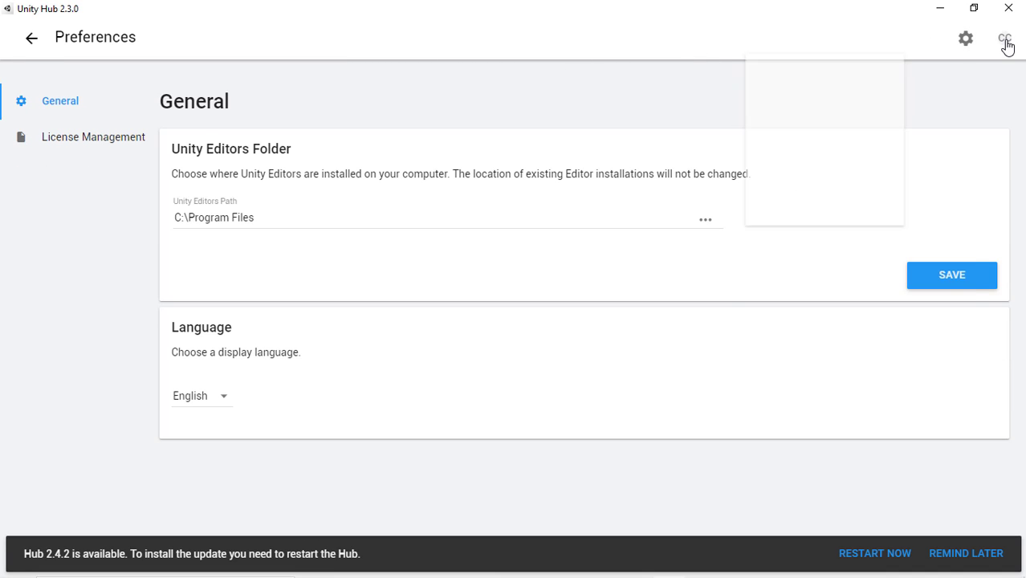
{"action": "left_click", "coordinate": [1005, 42]}
{"action": "left_click", "coordinate": [1004, 40]}
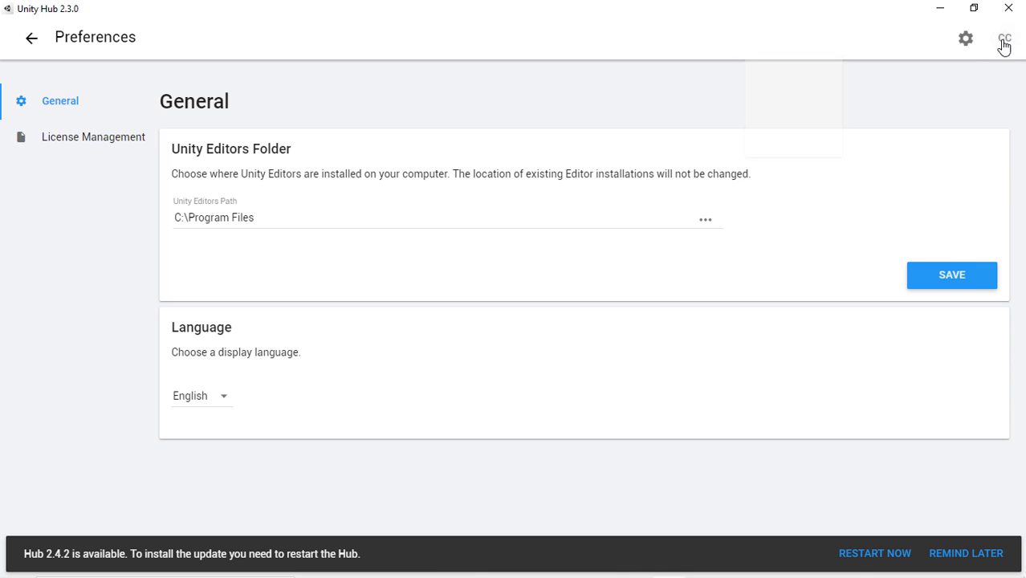
{"action": "left_click", "coordinate": [822, 347]}
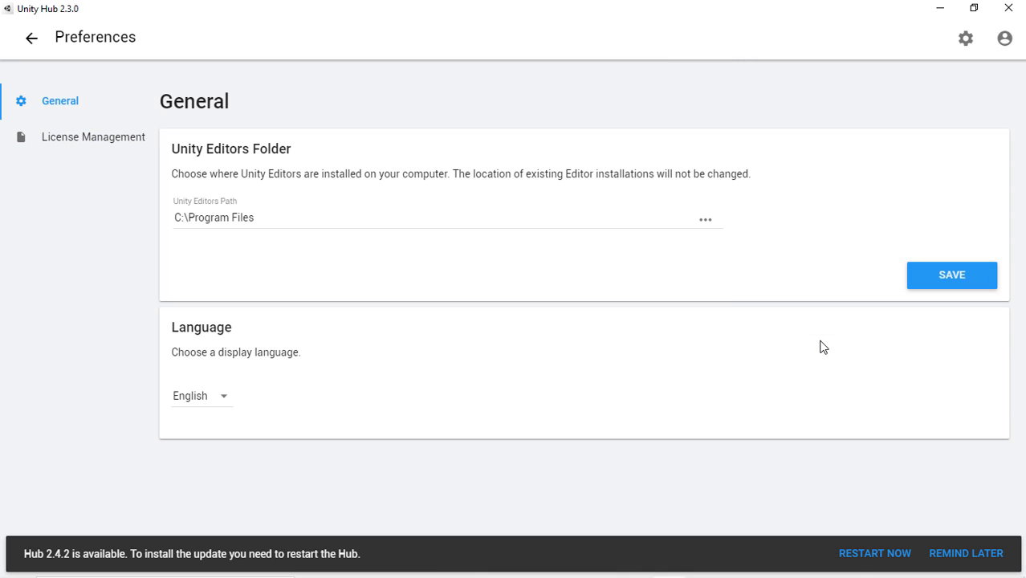
Step: Start signing in from the account menu and focus the Email field of the sign-in window
{"action": "left_click", "coordinate": [1005, 41]}
{"action": "left_click", "coordinate": [1005, 44]}
{"action": "left_click", "coordinate": [1007, 45]}
{"action": "left_click", "coordinate": [886, 230]}
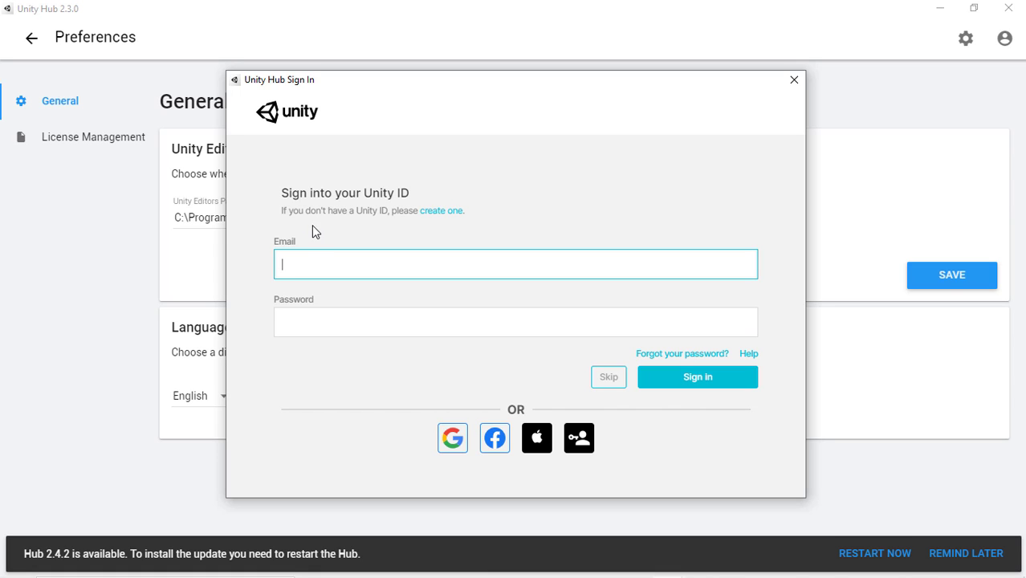
{"action": "left_click", "coordinate": [350, 311]}
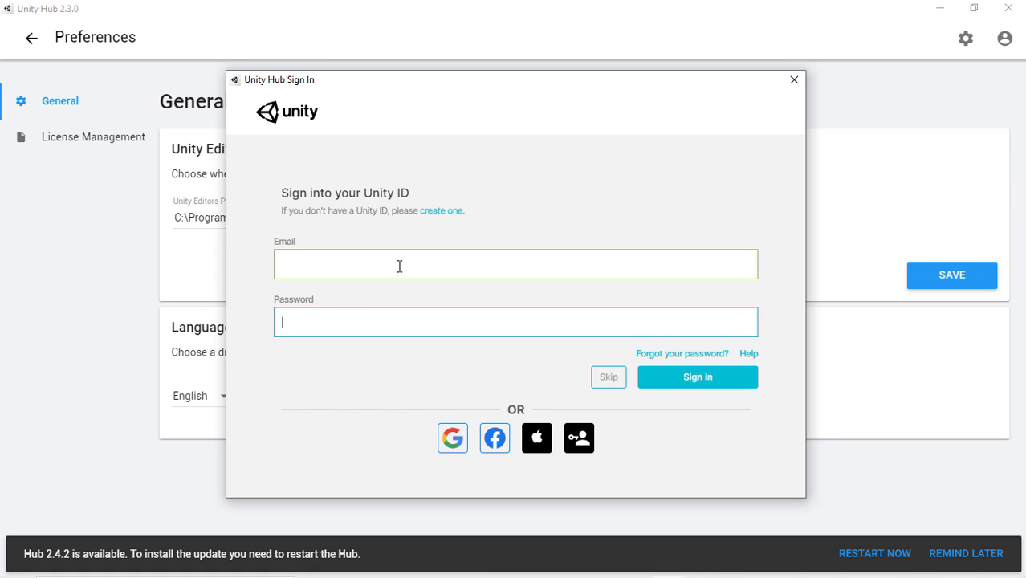
{"action": "left_click", "coordinate": [398, 266]}
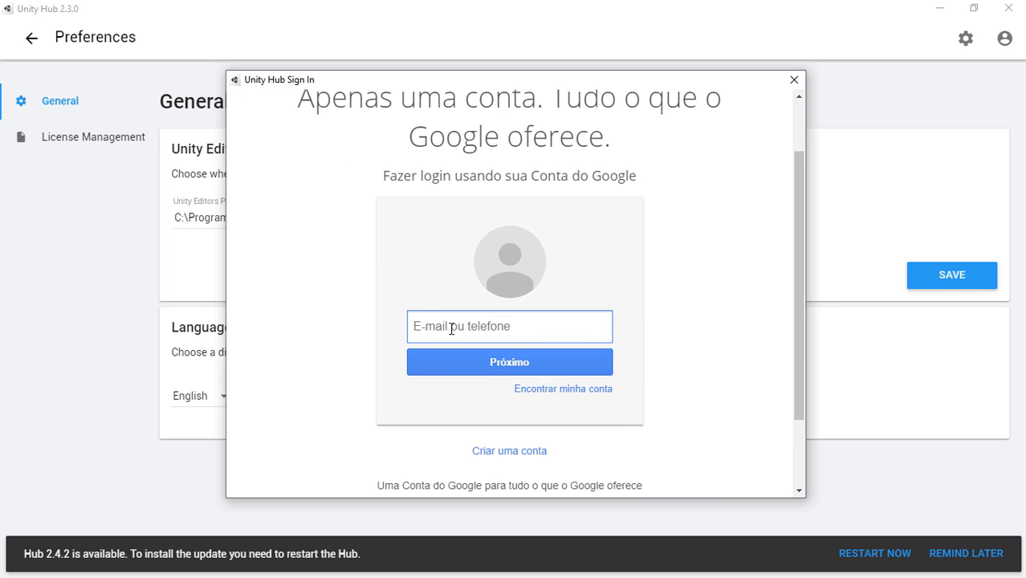
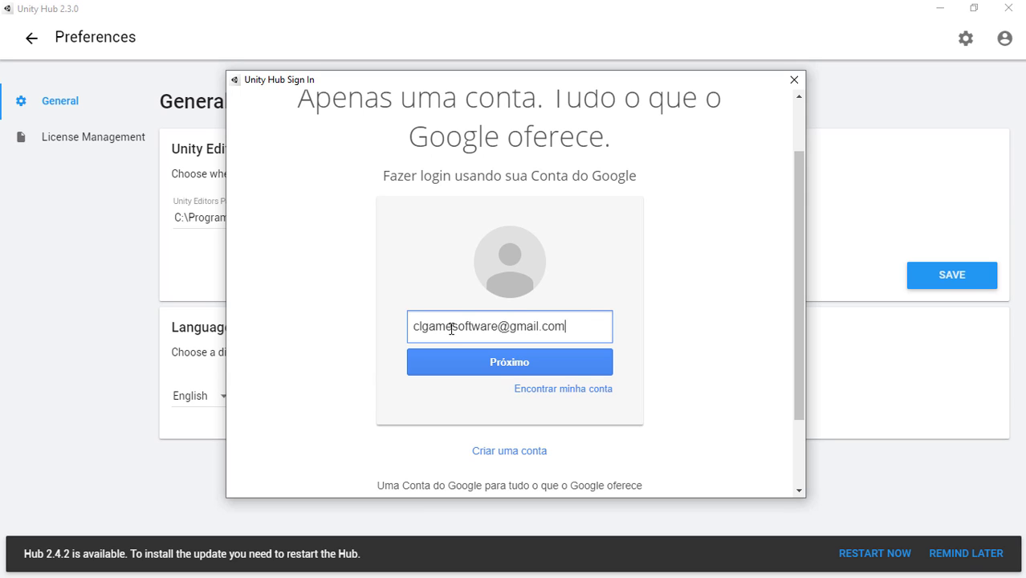
Step: Enter the Google account e-mail address, correcting typos, and continue to the password step
{"action": "left_click", "coordinate": [482, 362]}
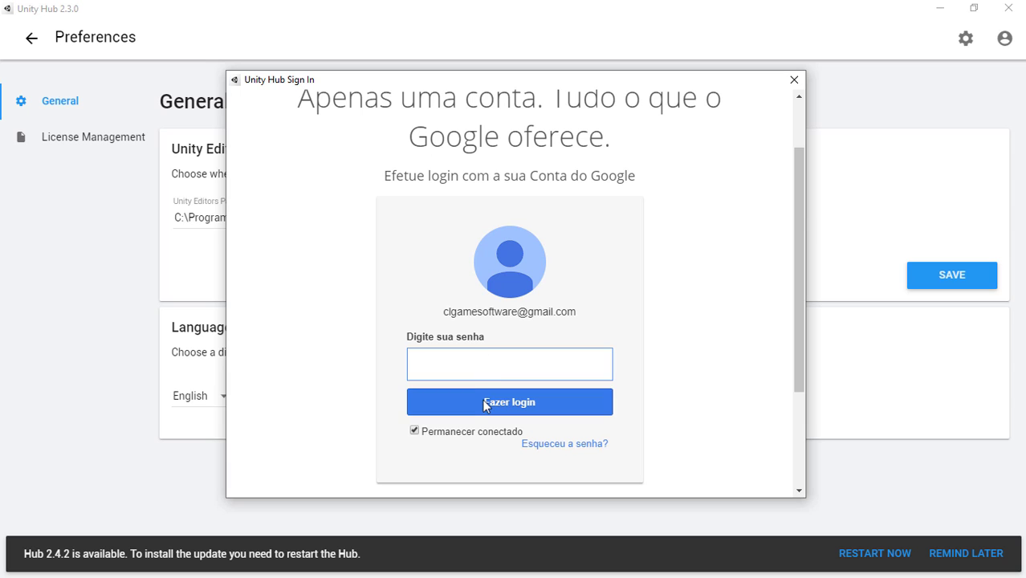
Step: Paste the account password, log in, and allow Unity access to the Google account
{"action": "key", "text": "ctrl+v"}
{"action": "left_click", "coordinate": [468, 399]}
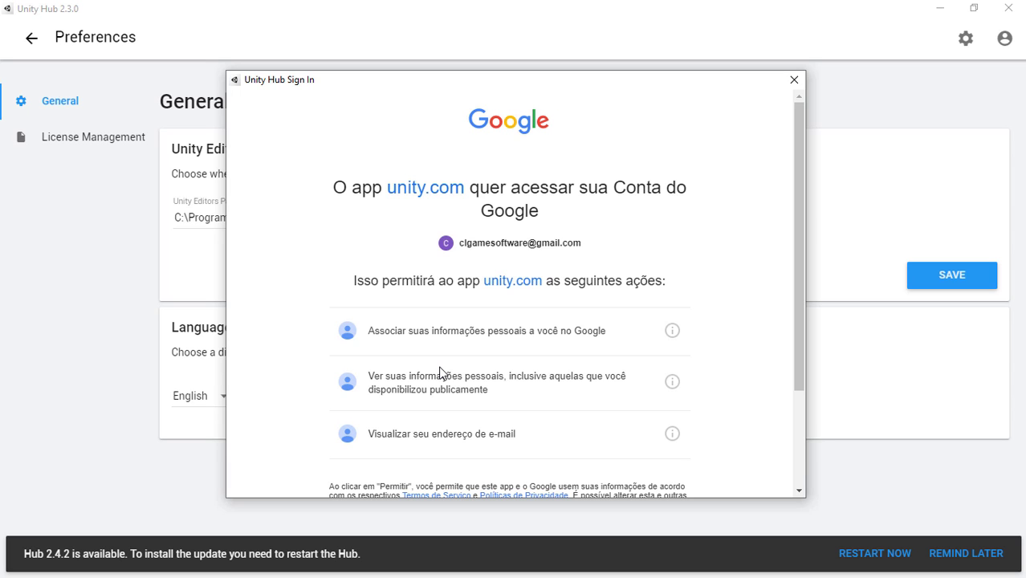
{"action": "scroll", "coordinate": [440, 374], "scroll_direction": "down", "scroll_amount": 2}
{"action": "left_click", "coordinate": [618, 412]}
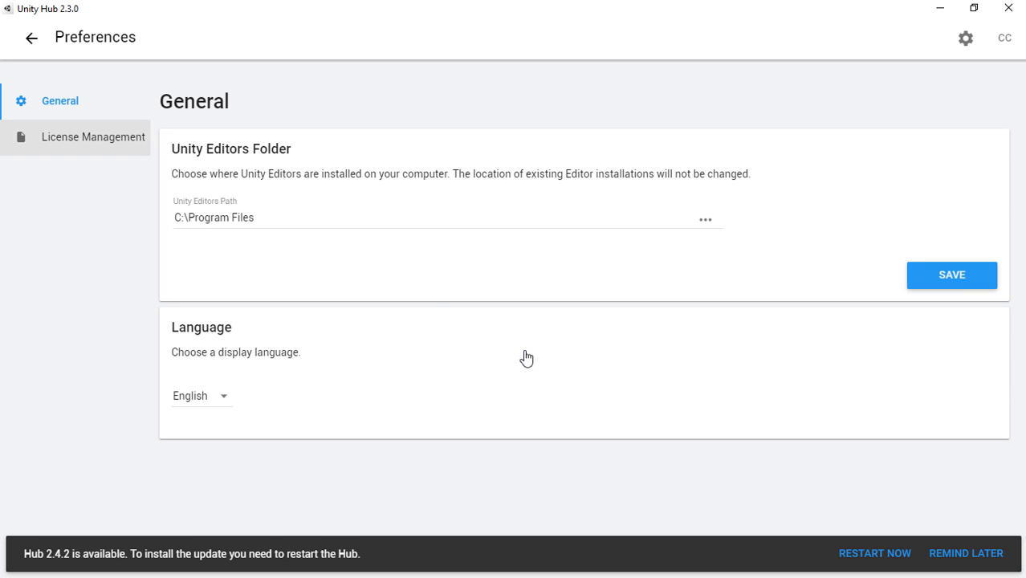
Step: Leave Preferences for the Installs page and open the Add Unity Version release list
{"action": "left_click", "coordinate": [27, 40]}
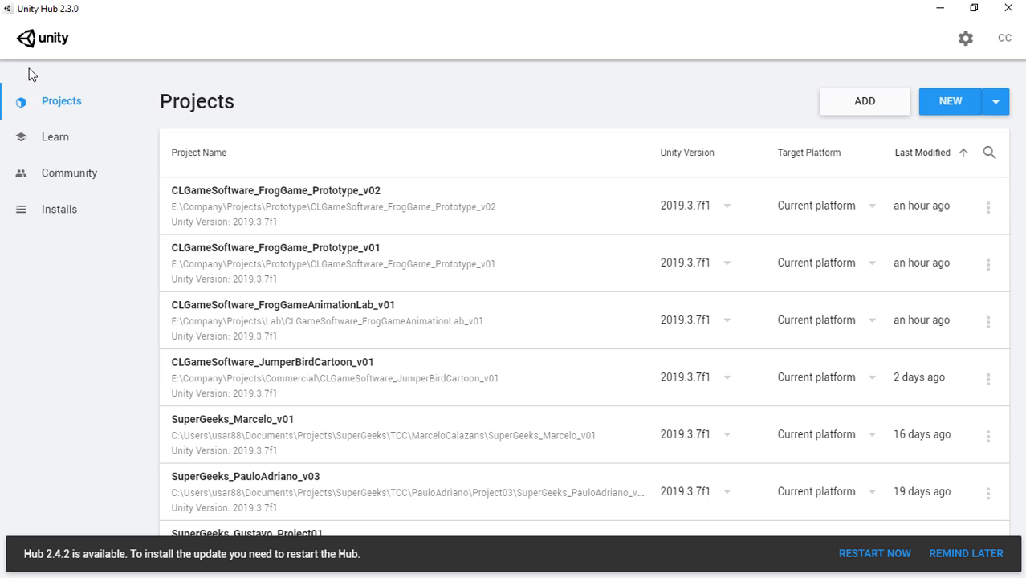
{"action": "left_click", "coordinate": [46, 212]}
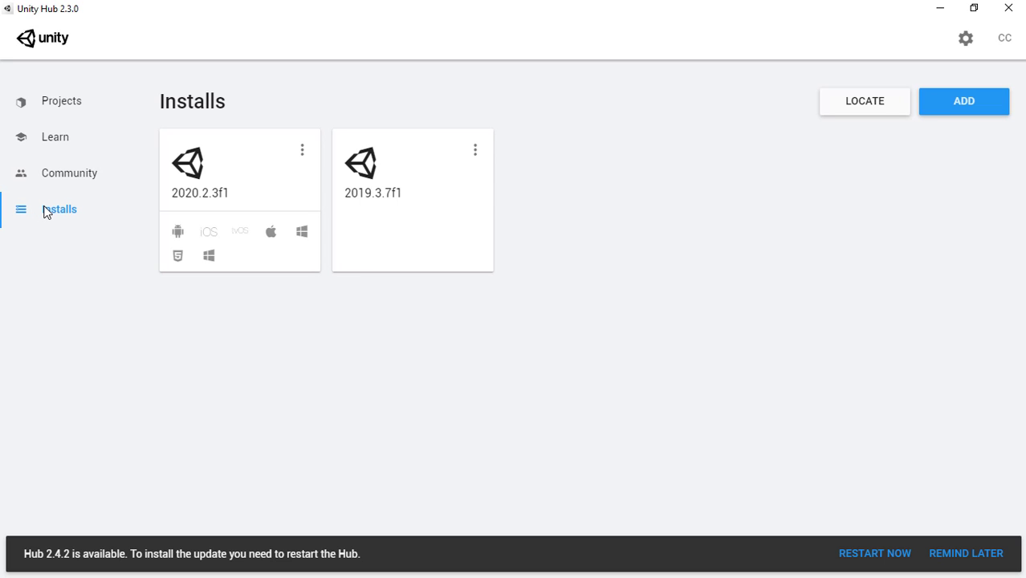
{"action": "left_click", "coordinate": [969, 103]}
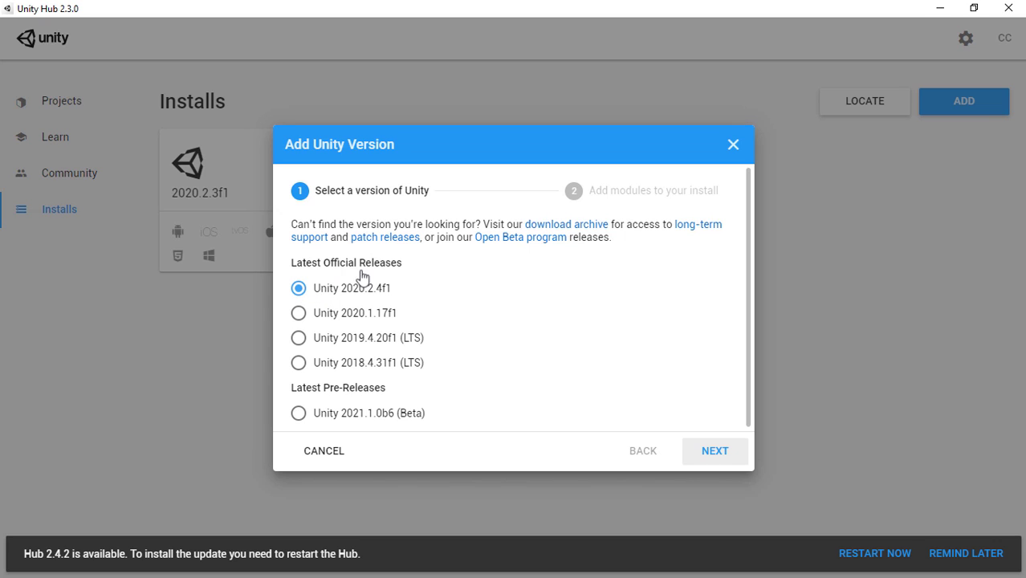
Step: Close the Add Unity Version dialog without installing any release
{"action": "left_click", "coordinate": [733, 144]}
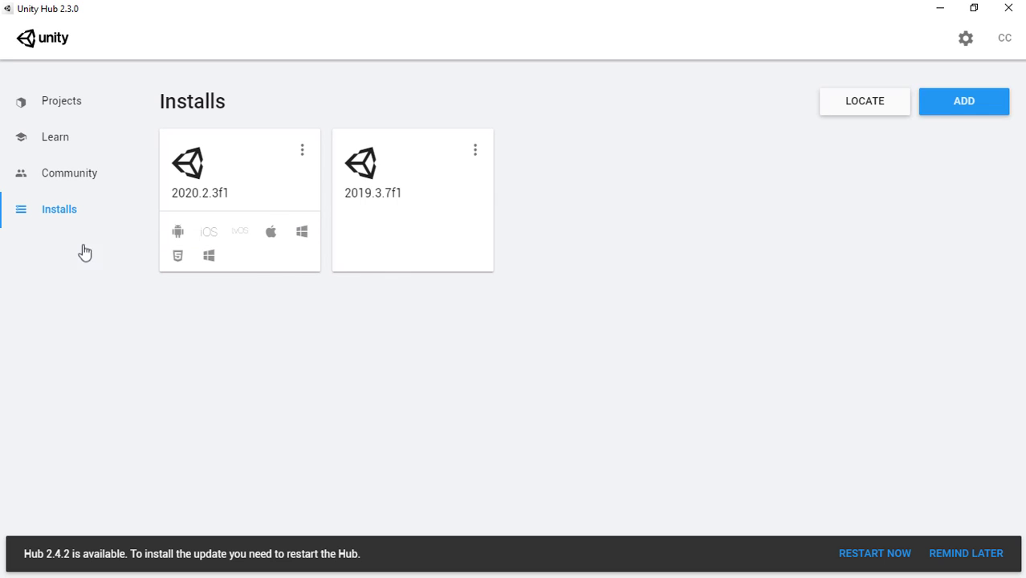
Step: Show the Projects page and browse the CLGameSoftware and SuperGeeks projects on 2019.3.7f1
{"action": "left_click", "coordinate": [58, 102]}
{"action": "scroll", "coordinate": [293, 363], "scroll_direction": "down", "scroll_amount": 10}
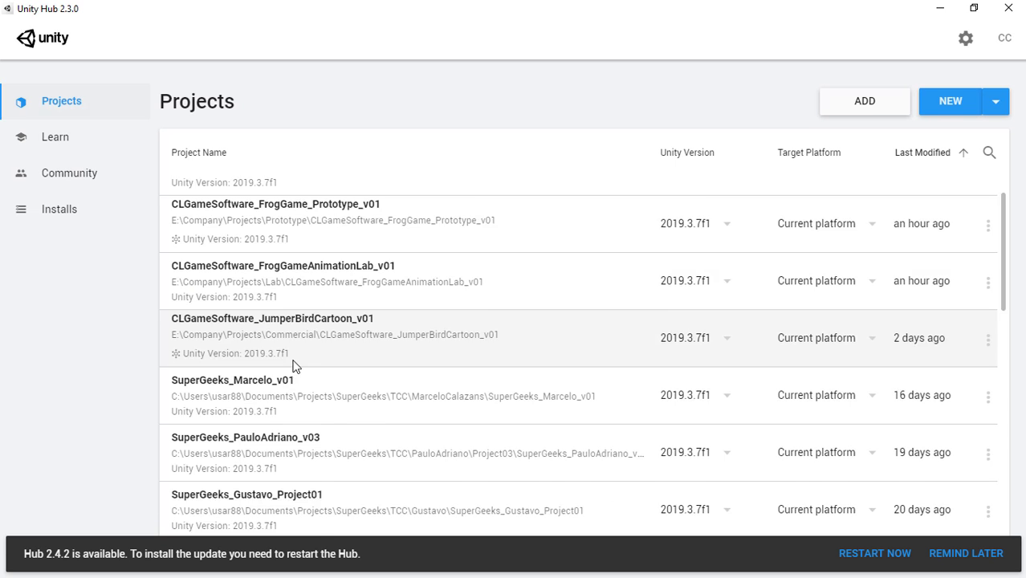
{"action": "scroll", "coordinate": [293, 366], "scroll_direction": "up", "scroll_amount": 10}
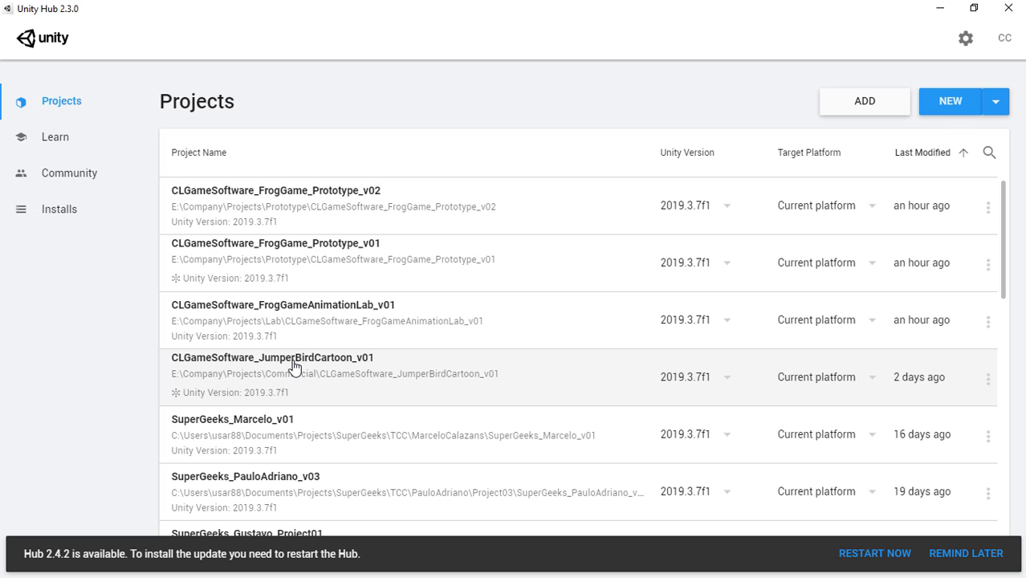
{"action": "scroll", "coordinate": [293, 366], "scroll_direction": "down", "scroll_amount": 10}
{"action": "scroll", "coordinate": [293, 367], "scroll_direction": "up", "scroll_amount": 10}
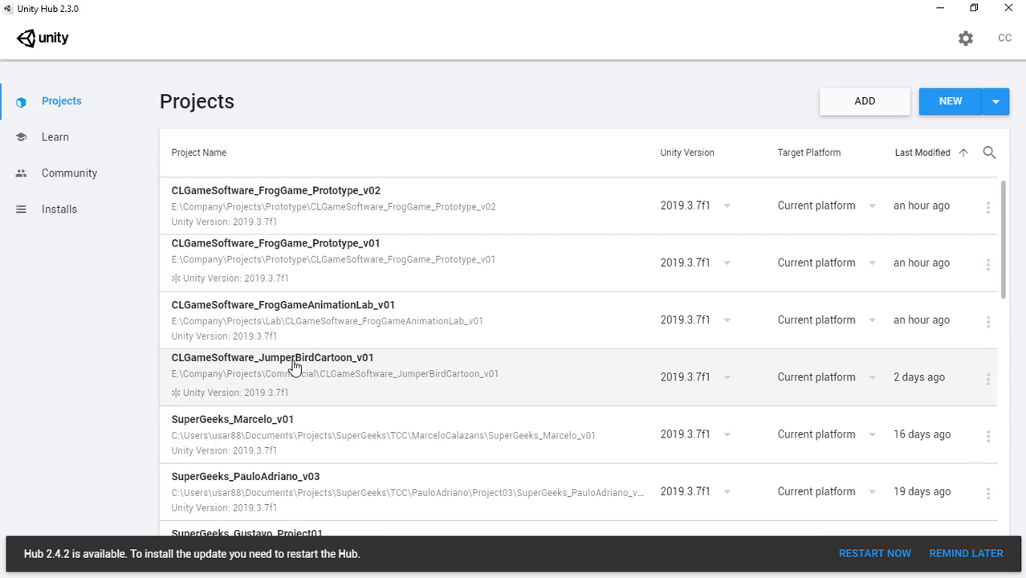